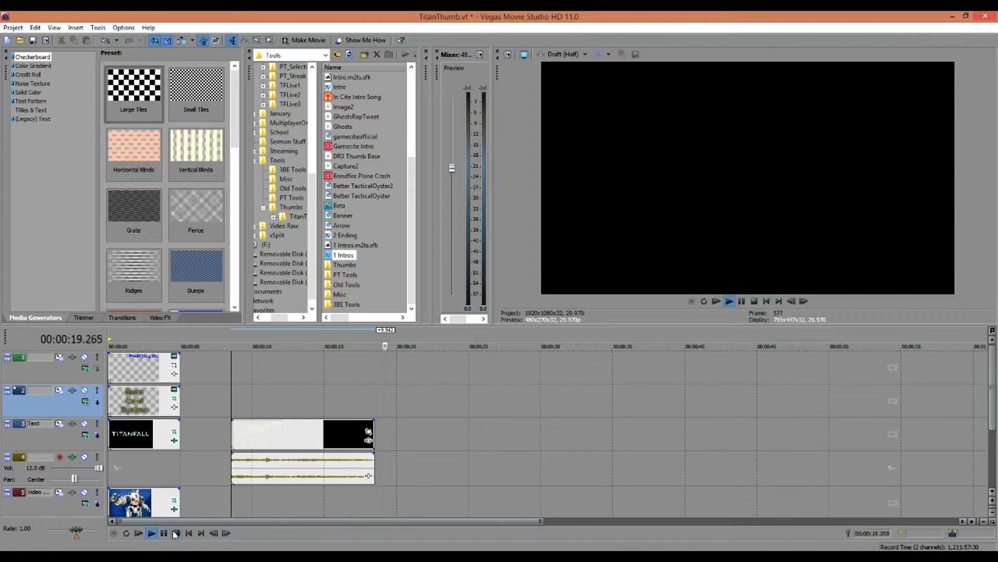
- Stop playback and put the cursor on the TITANFALL event at the start of the thumbnail
left_click(176, 534)
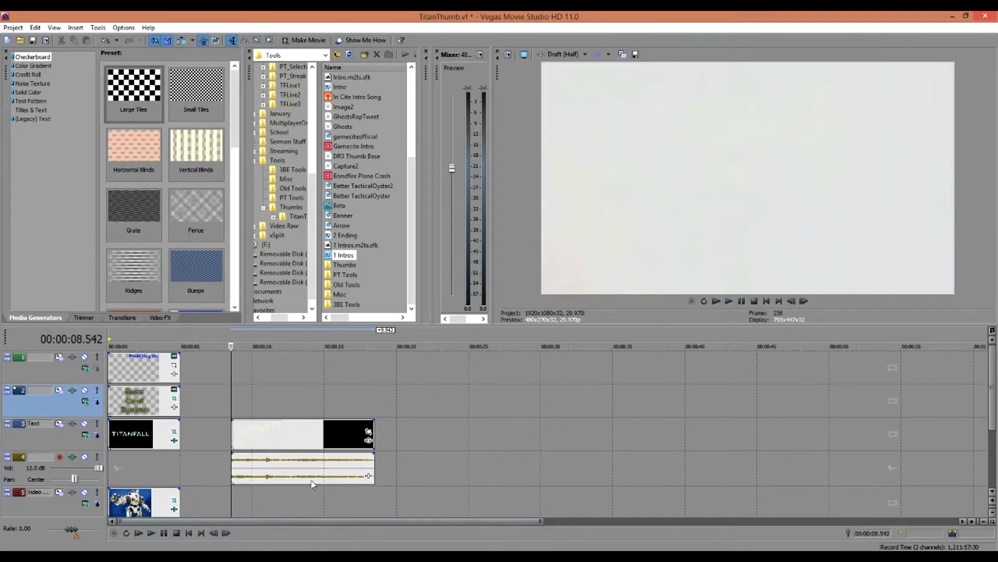
left_click(142, 440)
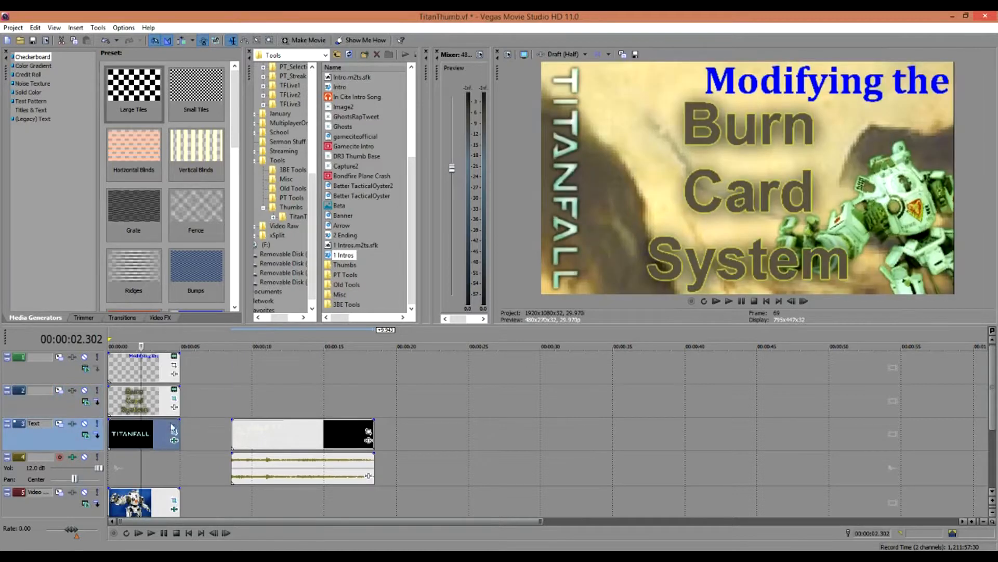
- Remove the leftover clip on track 3 and delete the audio track, then return to the thumbnail
right_click(311, 441)
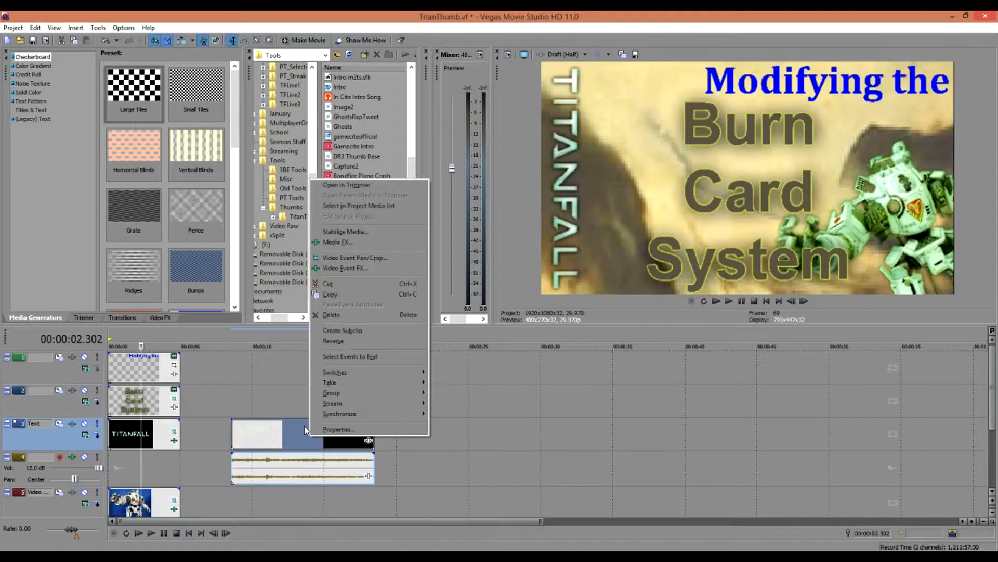
left_click(263, 440)
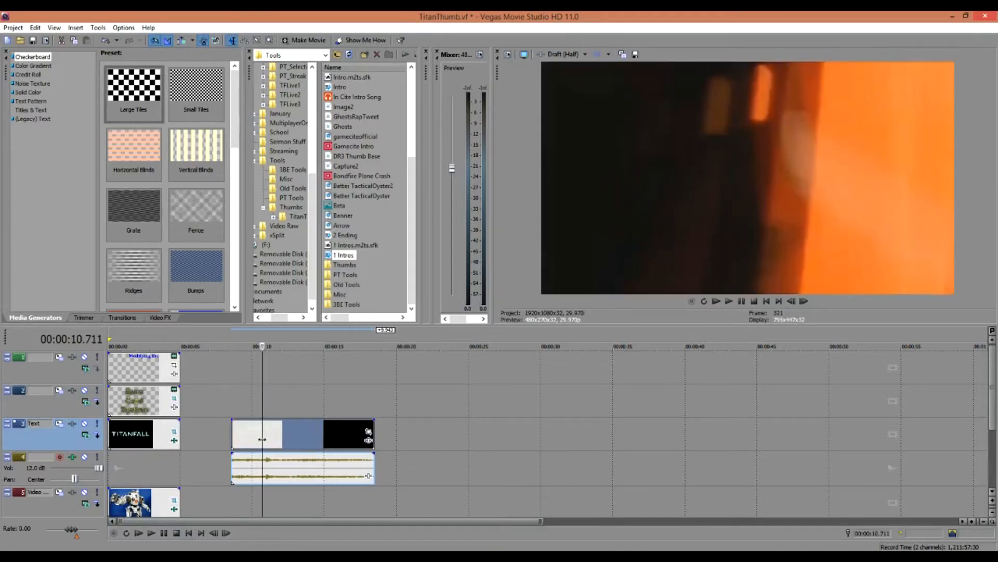
right_click(30, 479)
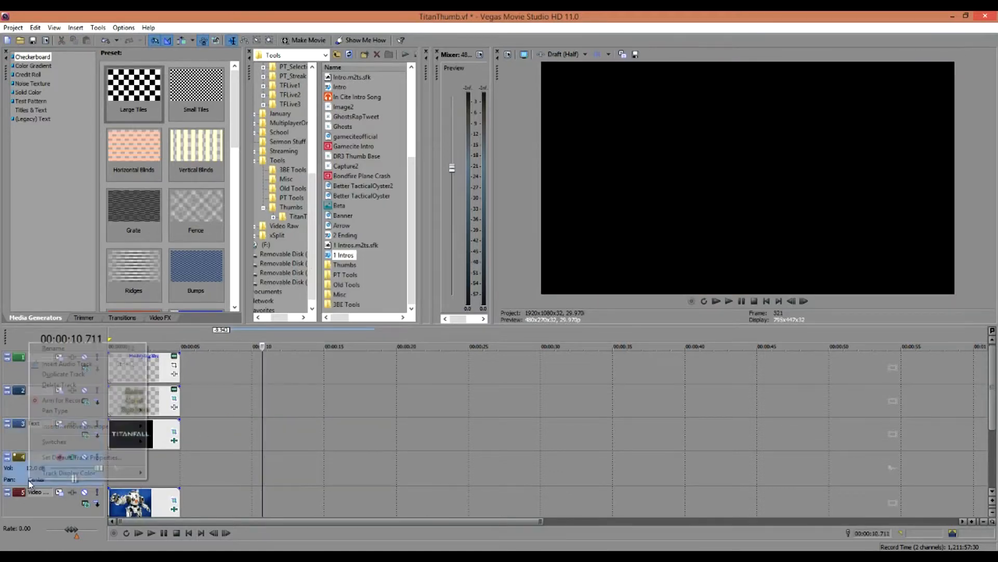
left_click(80, 386)
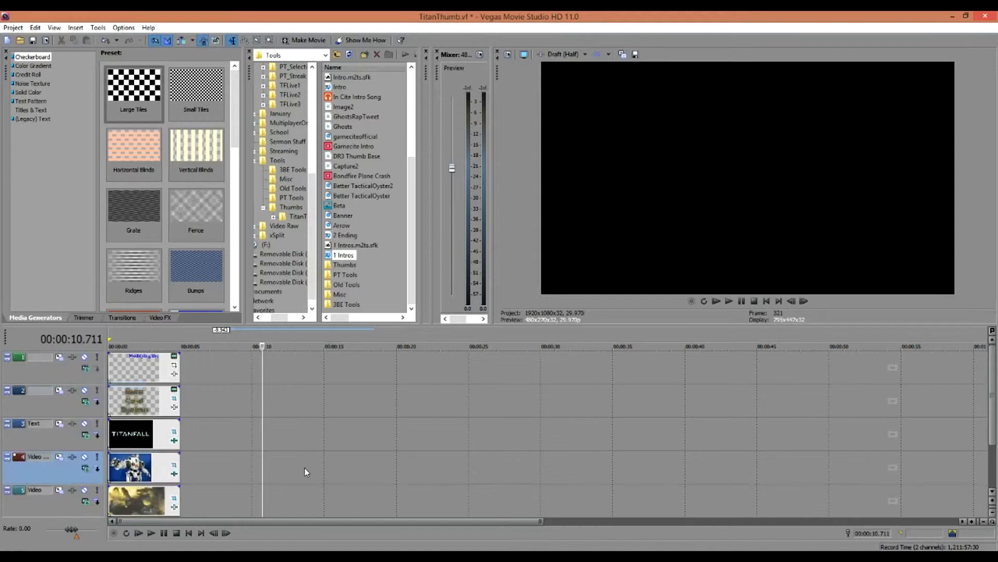
left_click(133, 440)
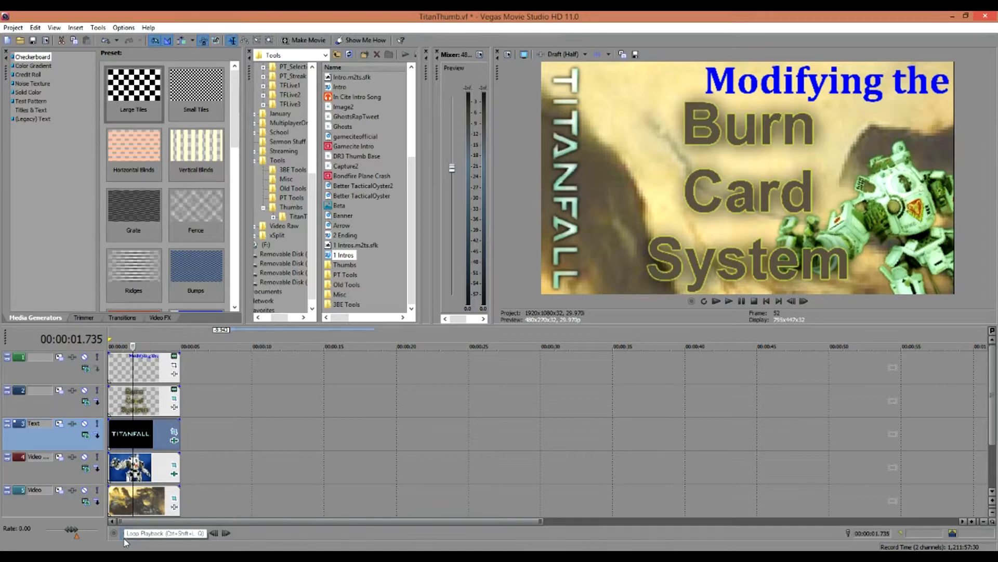
- Shift the Mount1 background's Pan/Crop frame to show a closer mountain area
left_click(174, 500)
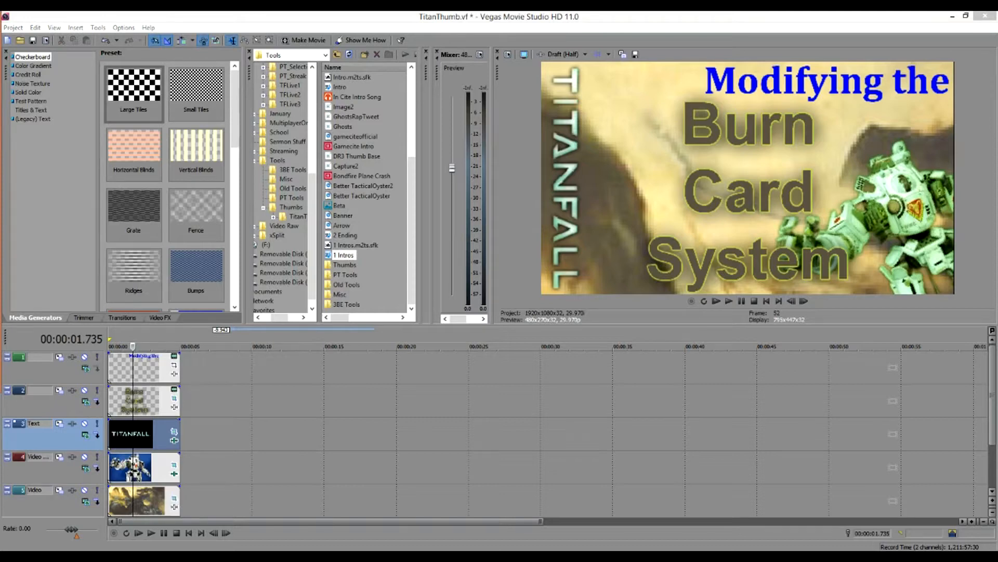
left_click_drag(0, 27, 504, 110)
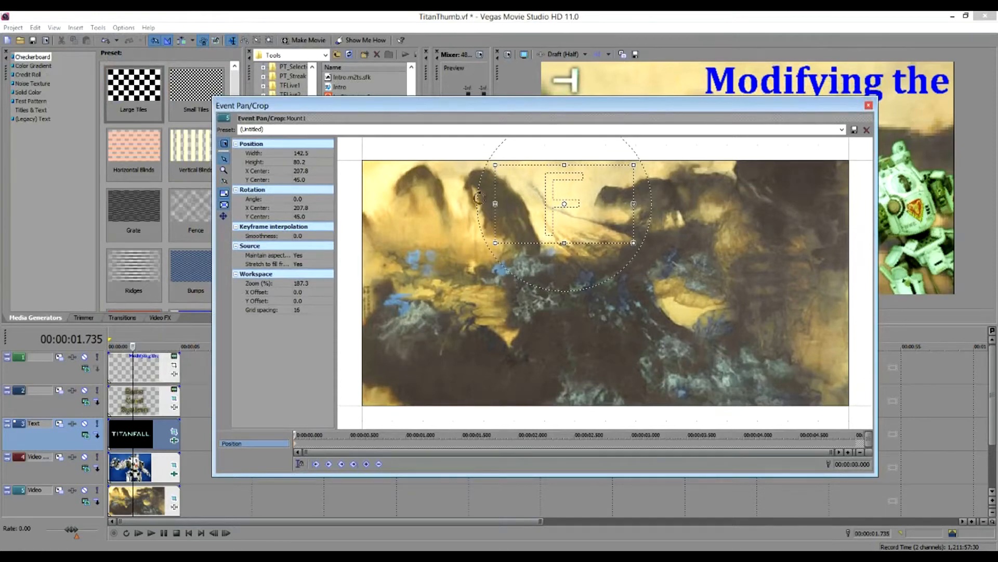
left_click_drag(534, 195, 579, 282)
left_click_drag(645, 111, 304, 113)
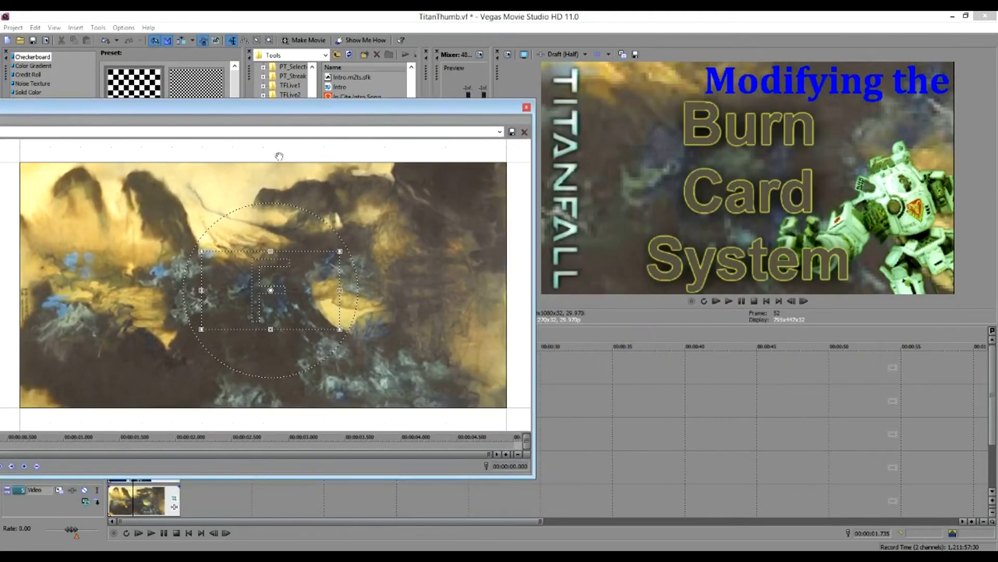
left_click_drag(284, 288, 255, 210)
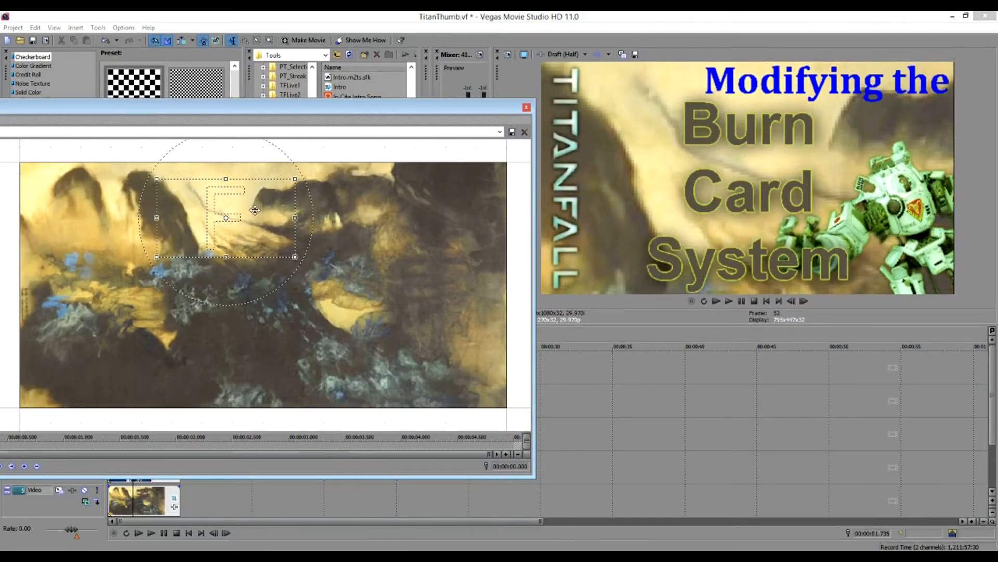
left_click(527, 107)
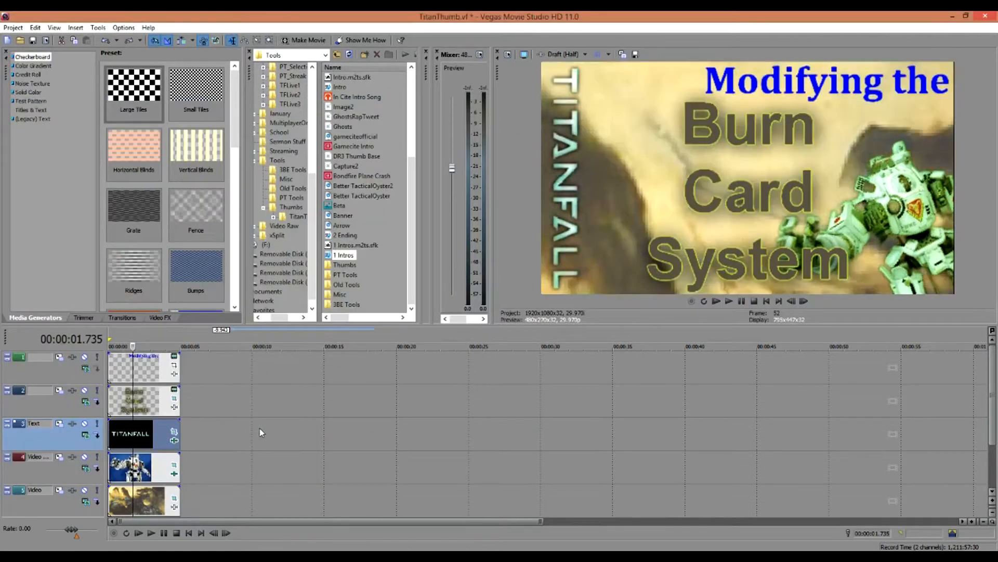
- Rotate the Titan image in Pan/Crop to about 33 degrees so it leans diagonally
left_click(153, 473)
left_click(174, 464)
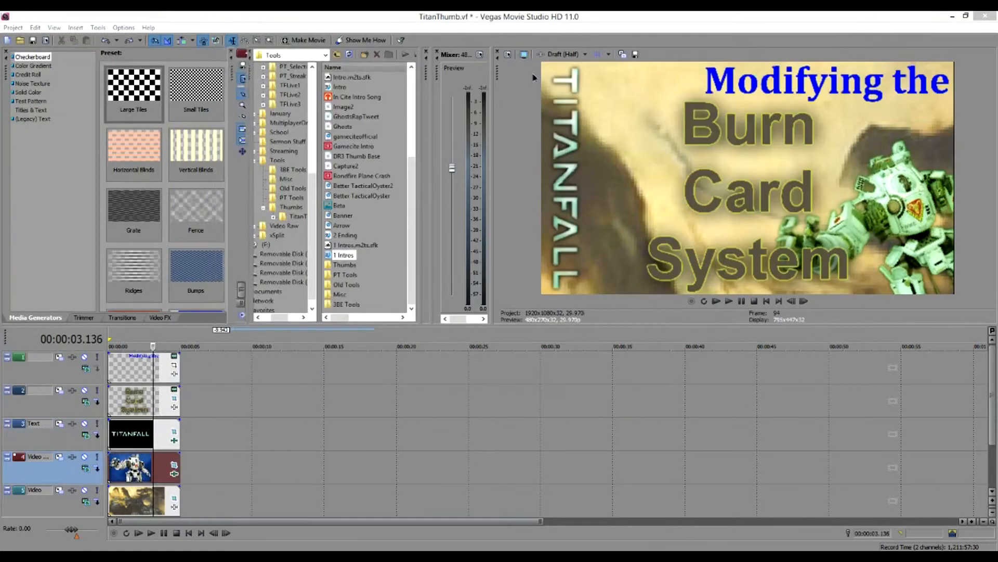
left_click(175, 465)
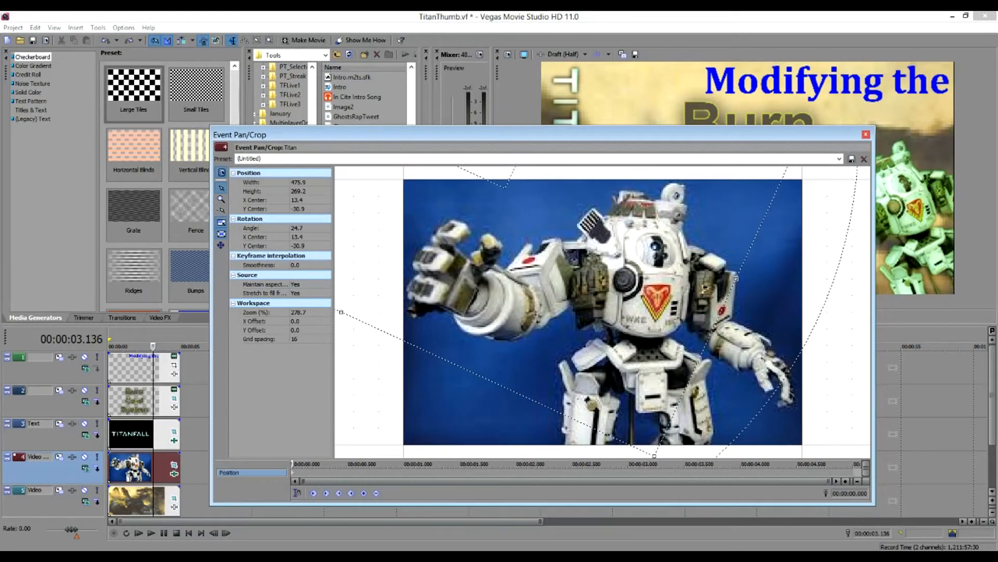
left_click_drag(672, 134, 633, 119)
left_click_drag(776, 232, 759, 288)
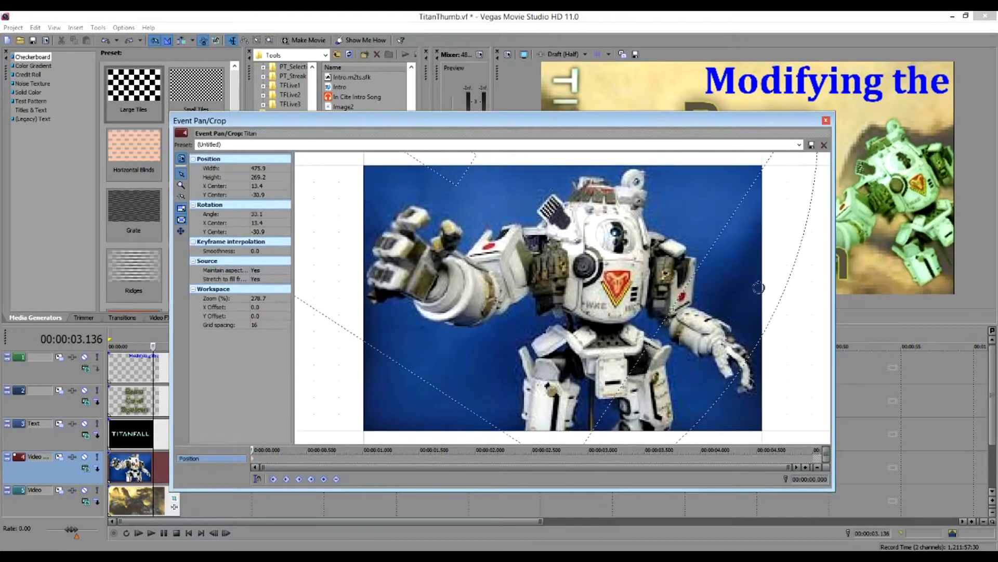
left_click_drag(709, 121, 395, 116)
left_click_drag(388, 277, 460, 189)
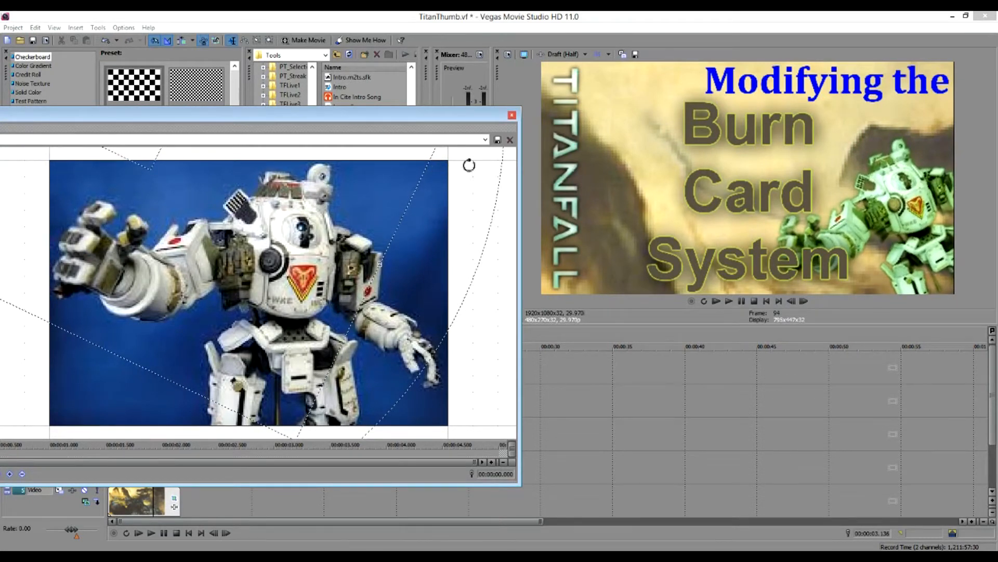
left_click(511, 115)
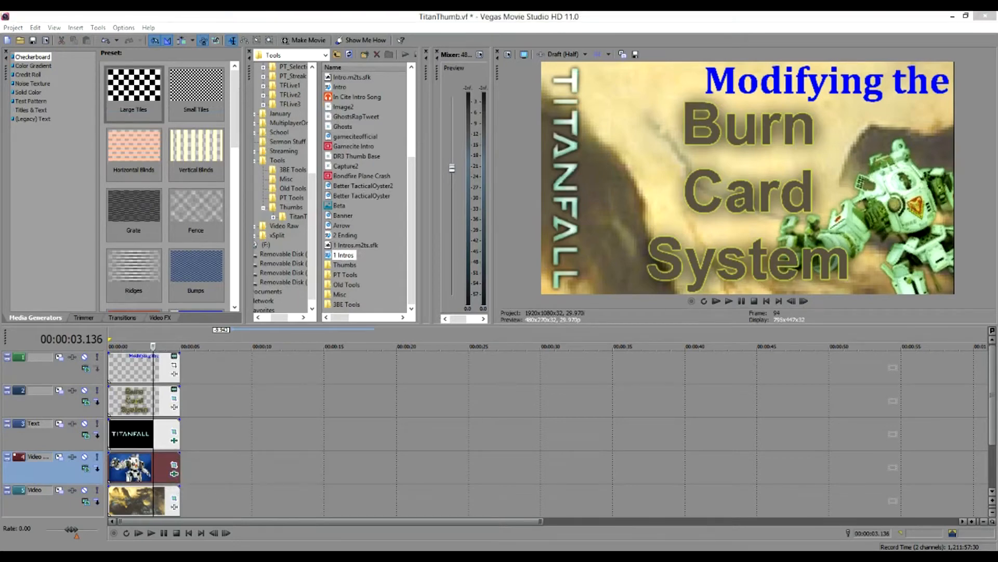
left_click_drag(136, 43, 227, 19)
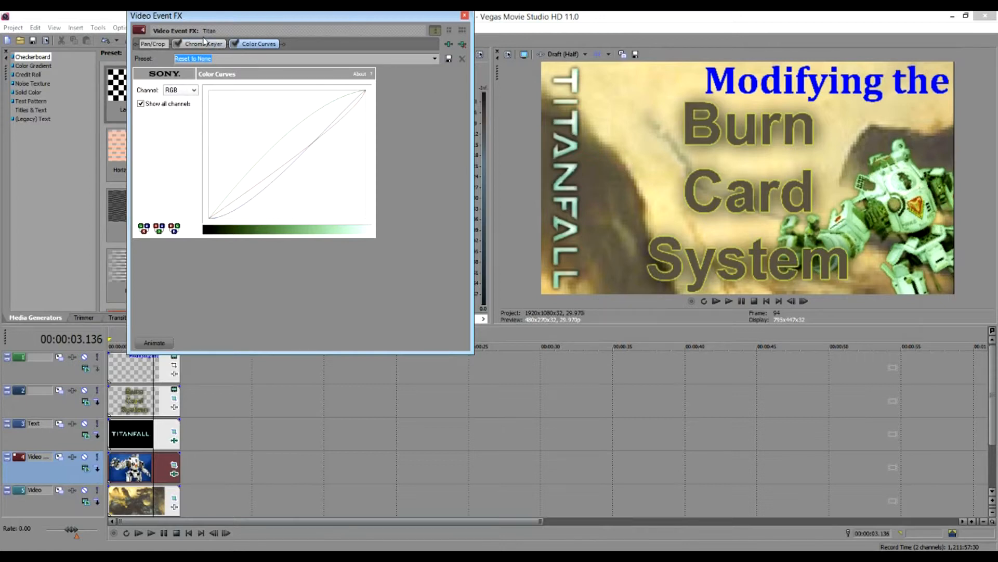
left_click(203, 45)
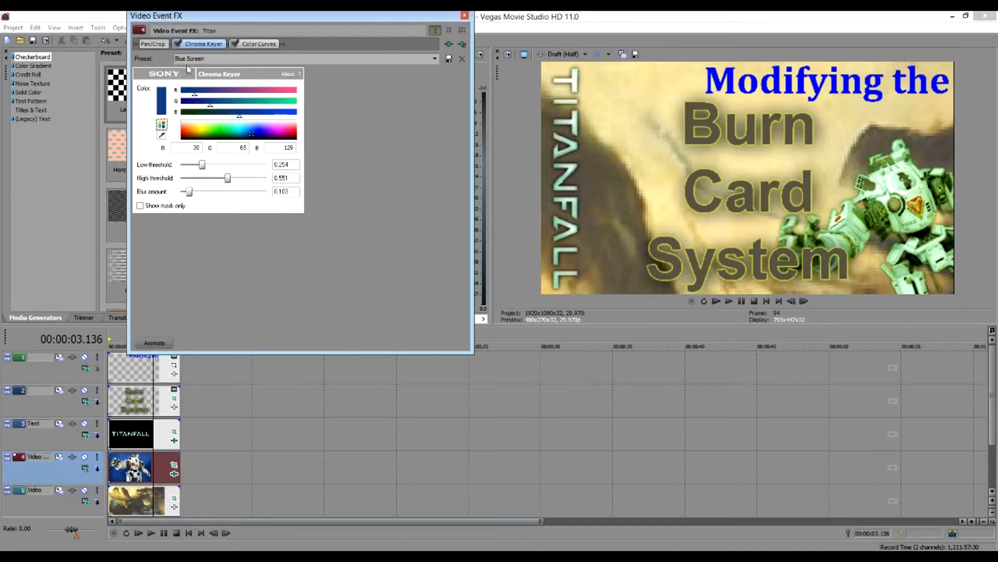
left_click(177, 44)
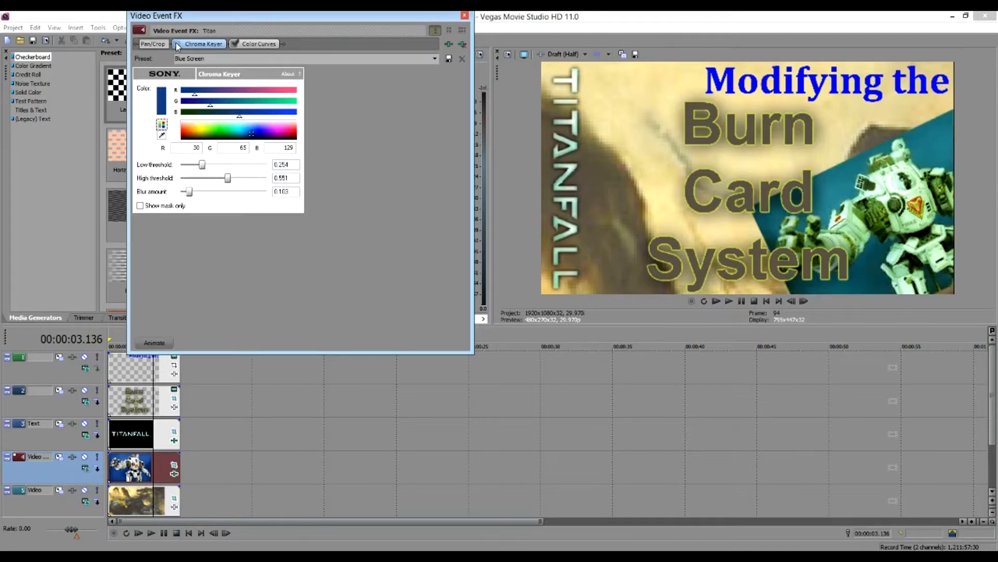
left_click(177, 44)
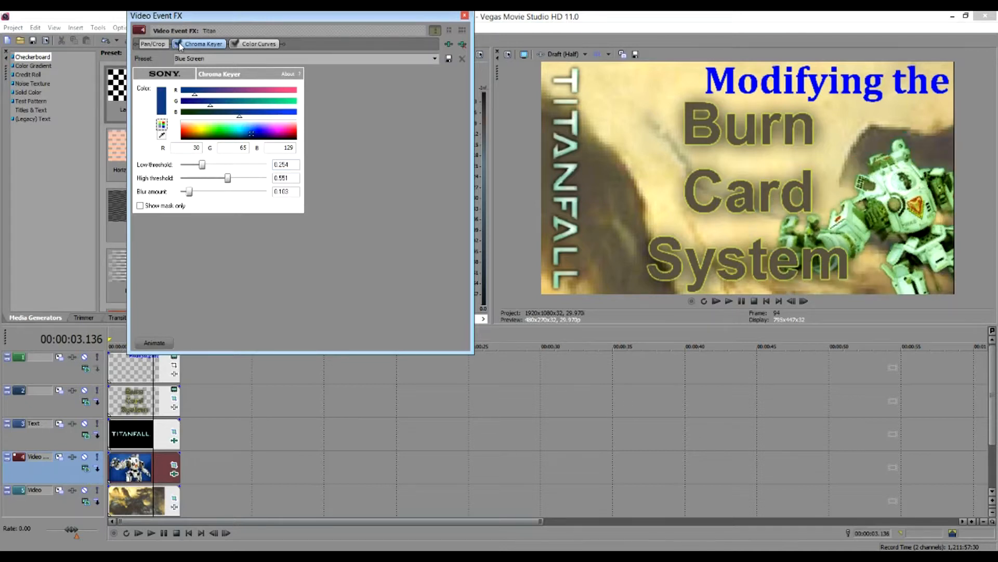
left_click(178, 44)
left_click(235, 44)
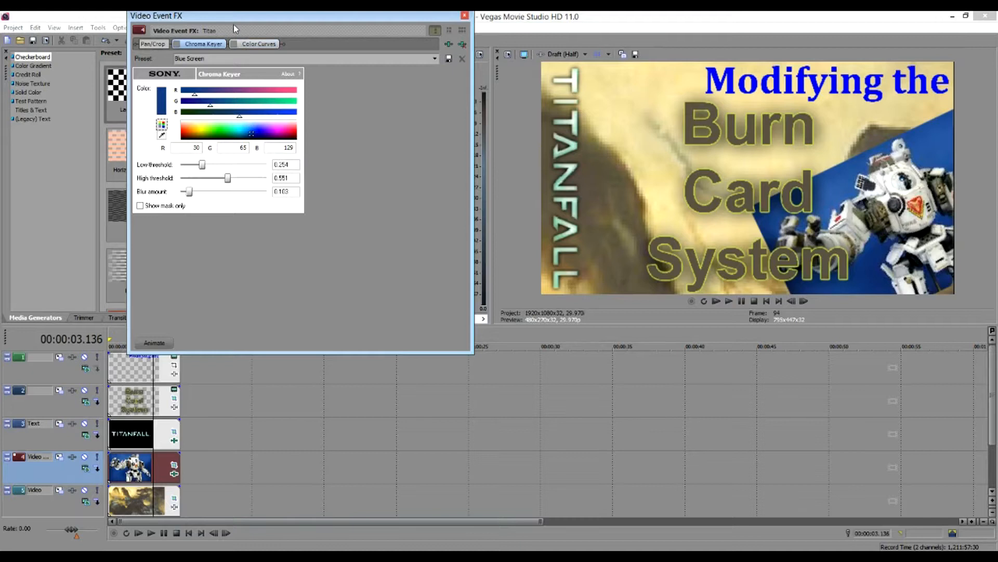
left_click(234, 45)
left_click(178, 44)
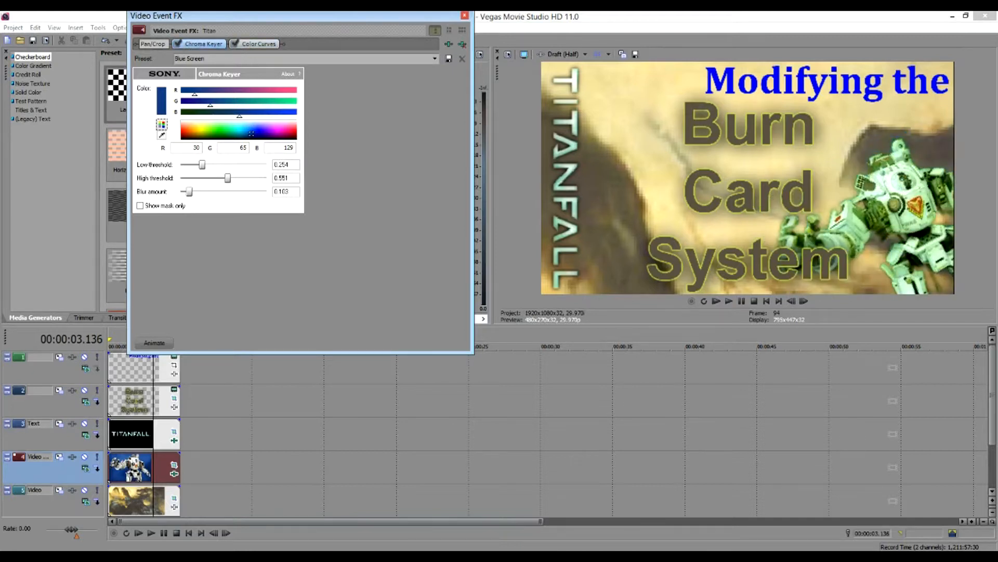
left_click(465, 16)
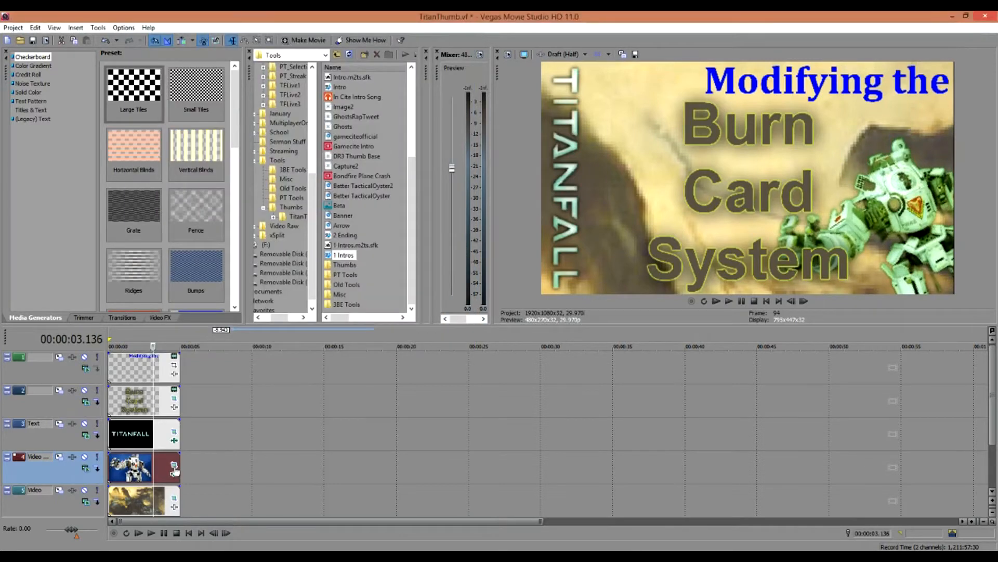
left_click(148, 435)
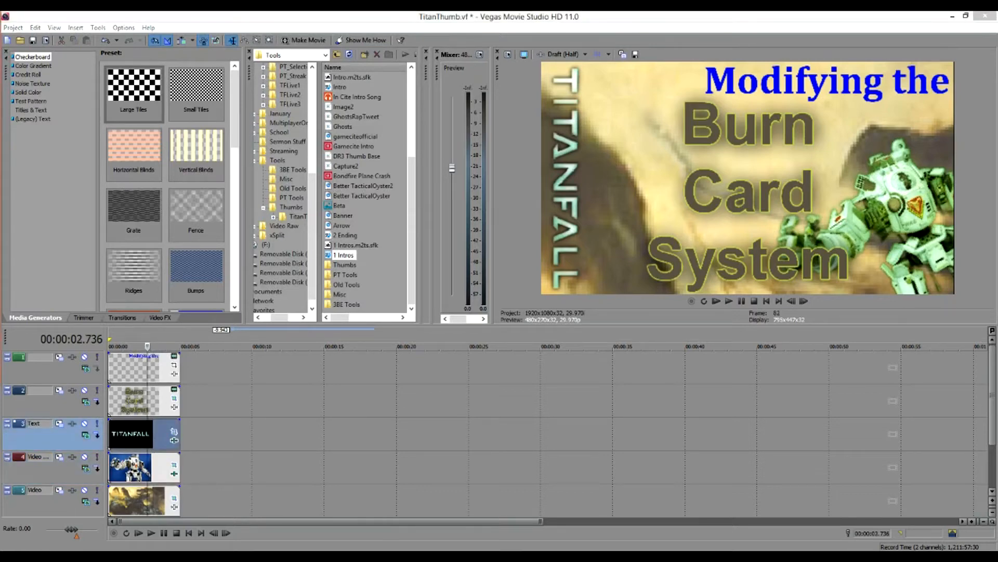
left_click(174, 431)
left_click_drag(333, 34, 321, 12)
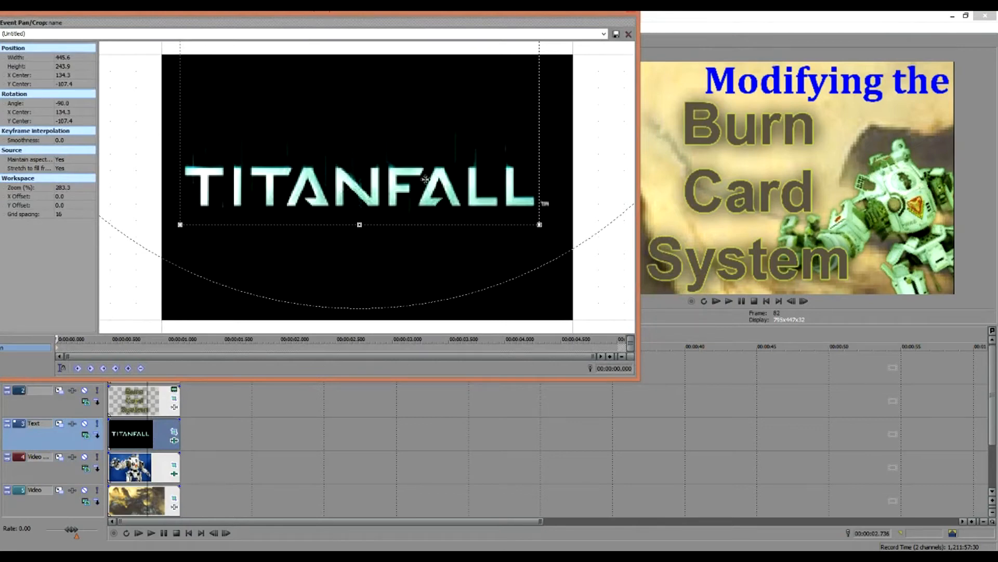
left_click_drag(541, 11, 429, 15)
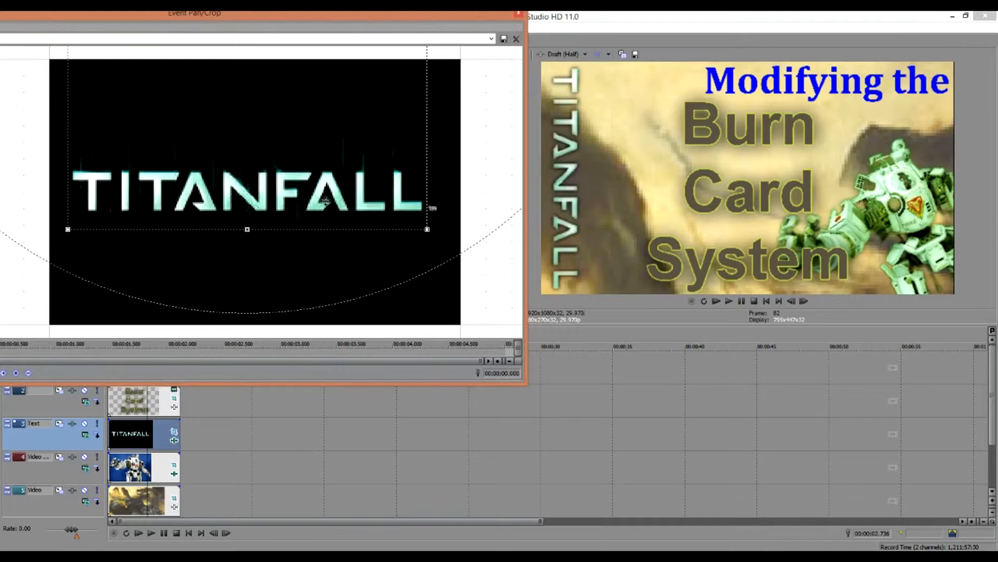
scroll(325, 200, "down", 5)
left_click(519, 14)
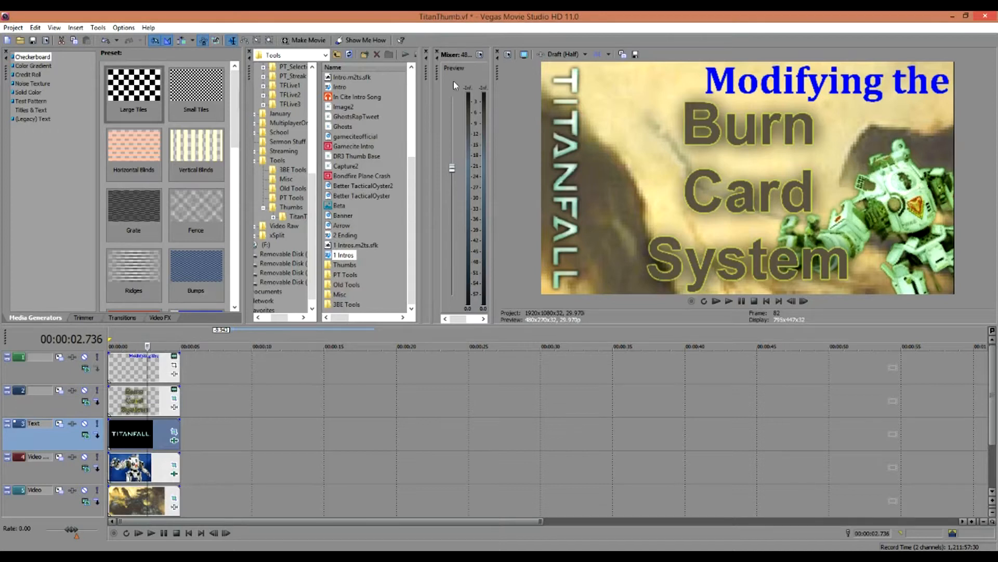
- Tighten the Titan's Pan/Crop frame so the mech is zoomed in, filling the right side
left_click(175, 471)
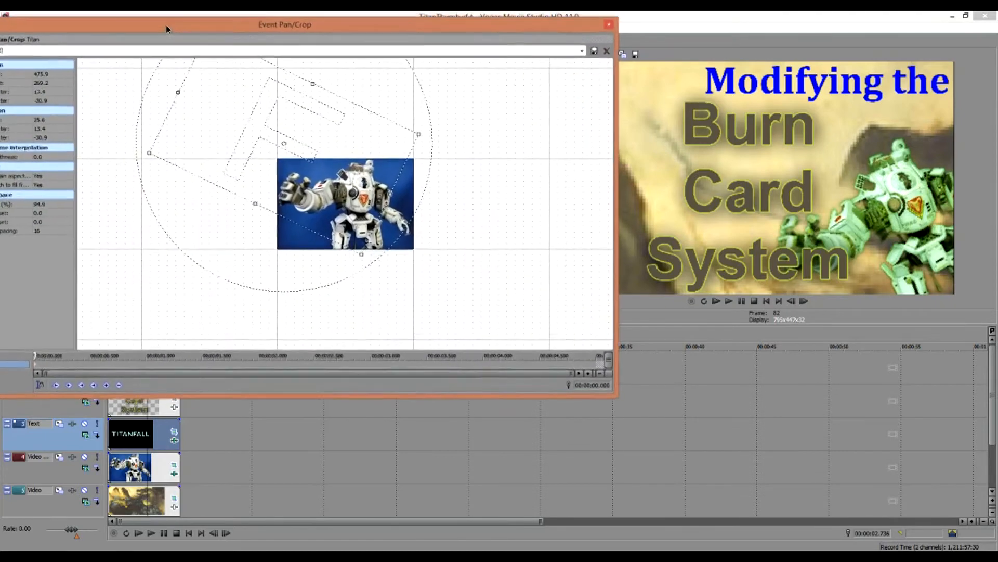
left_click_drag(485, 208, 484, 276)
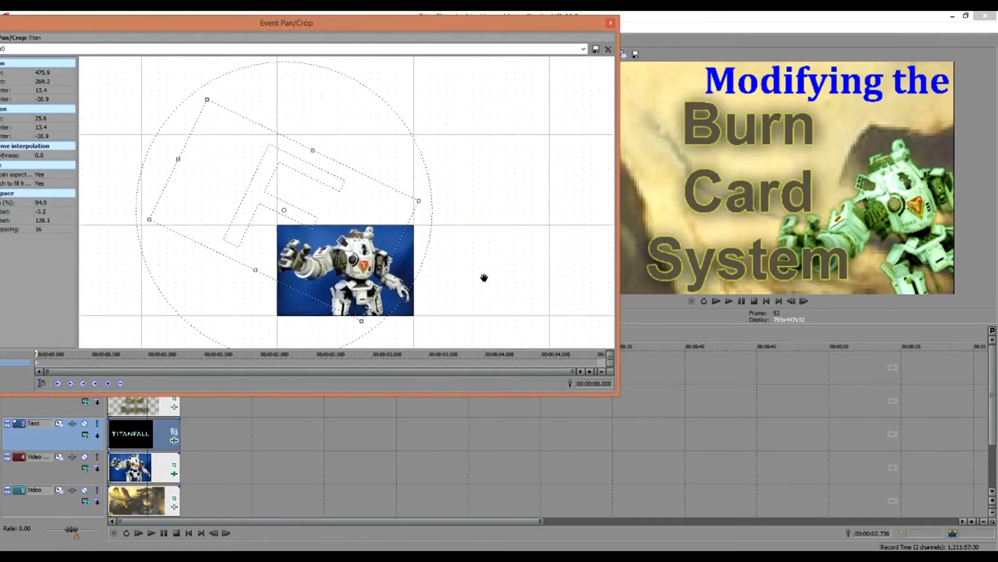
left_click_drag(206, 101, 232, 132)
left_click_drag(229, 181, 253, 205)
left_click_drag(254, 159, 283, 215)
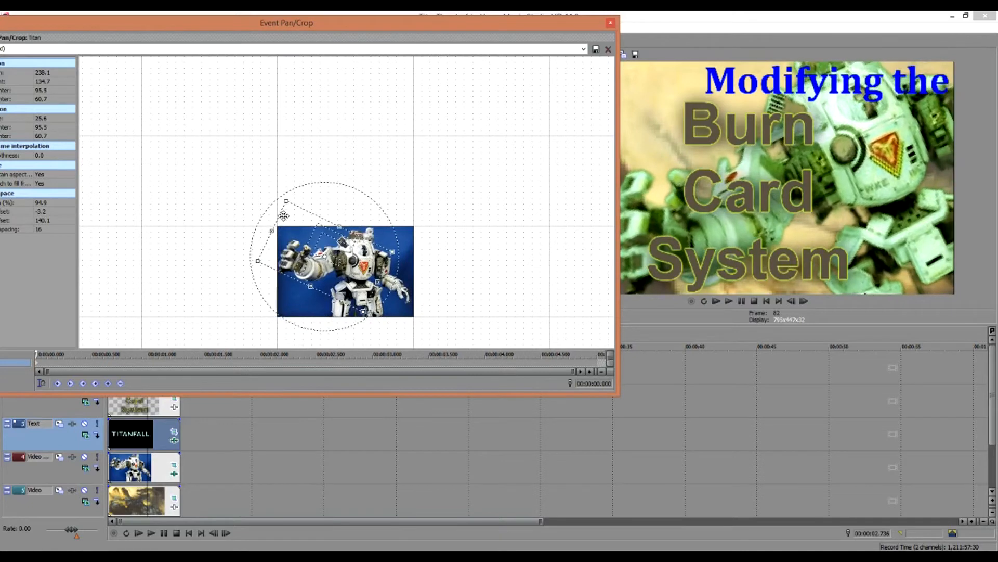
left_click(611, 24)
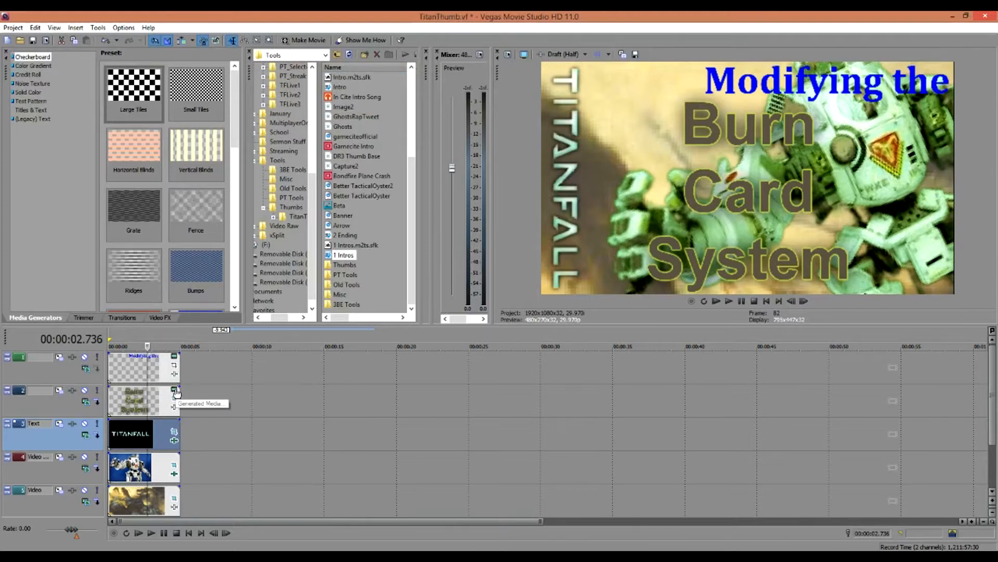
- Mute tracks 1 and 2 to hide the 'Modifying the' and 'Burn Card System' titles
left_click(84, 390)
left_click(84, 357)
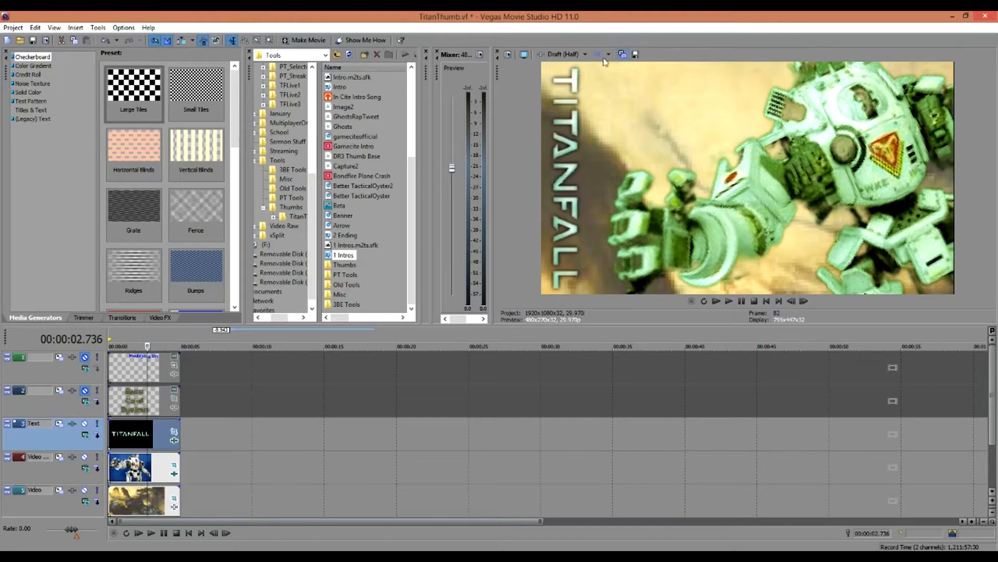
- Unmute tracks 1 and 2 and bring up the Burn Card System text's (Legacy) Text generator settings
left_click(84, 357)
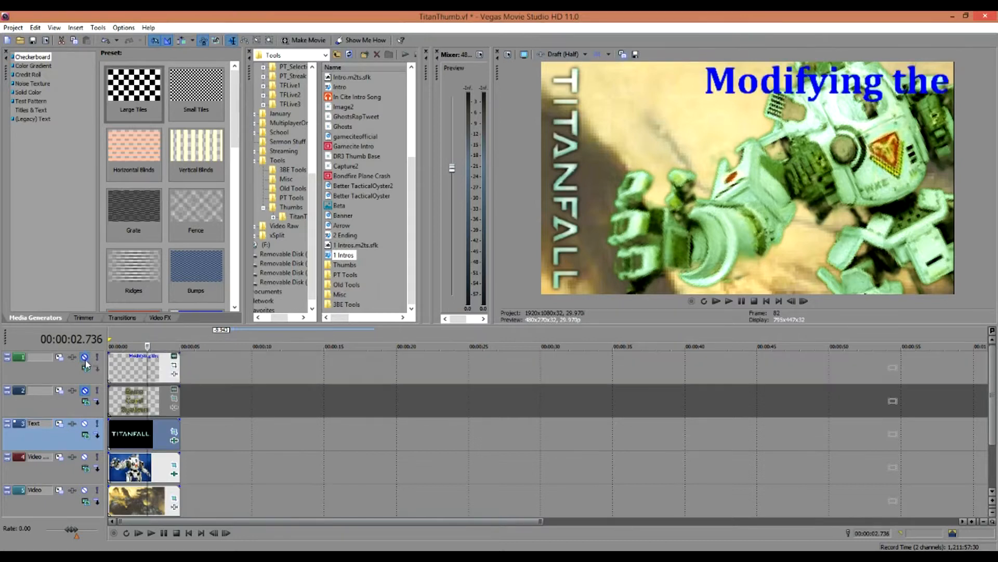
left_click(85, 391)
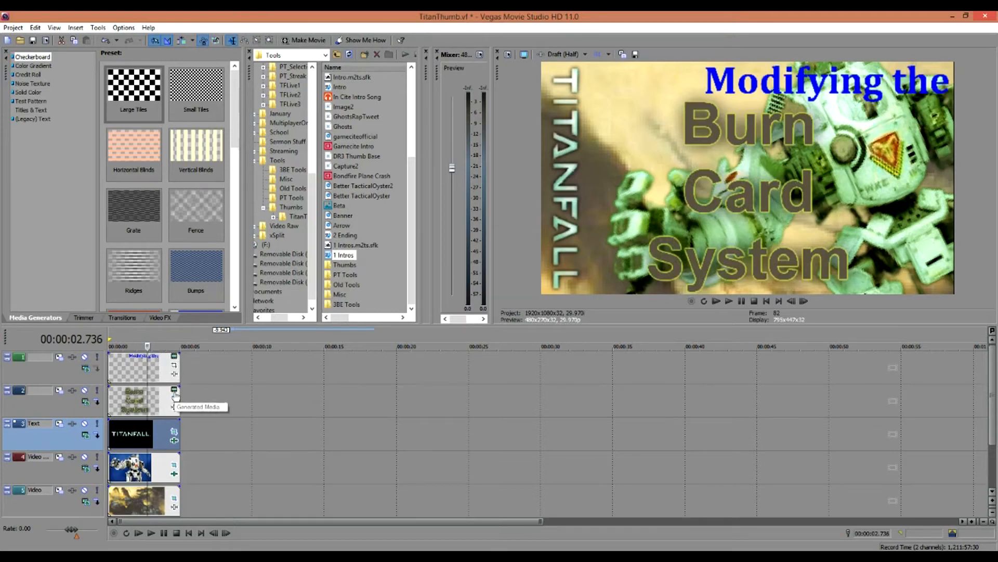
left_click(175, 393)
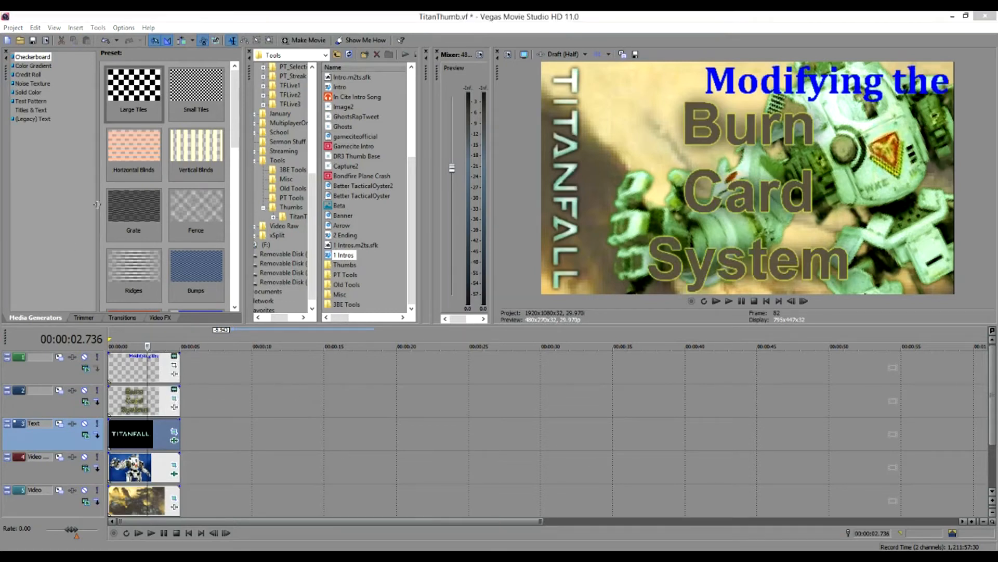
left_click(36, 119)
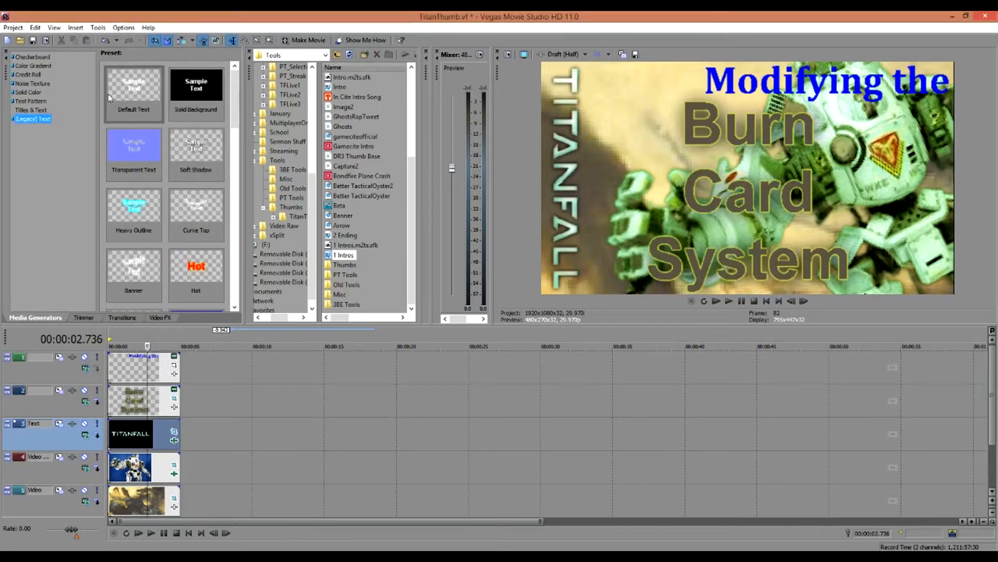
left_click_drag(0, 14, 397, 21)
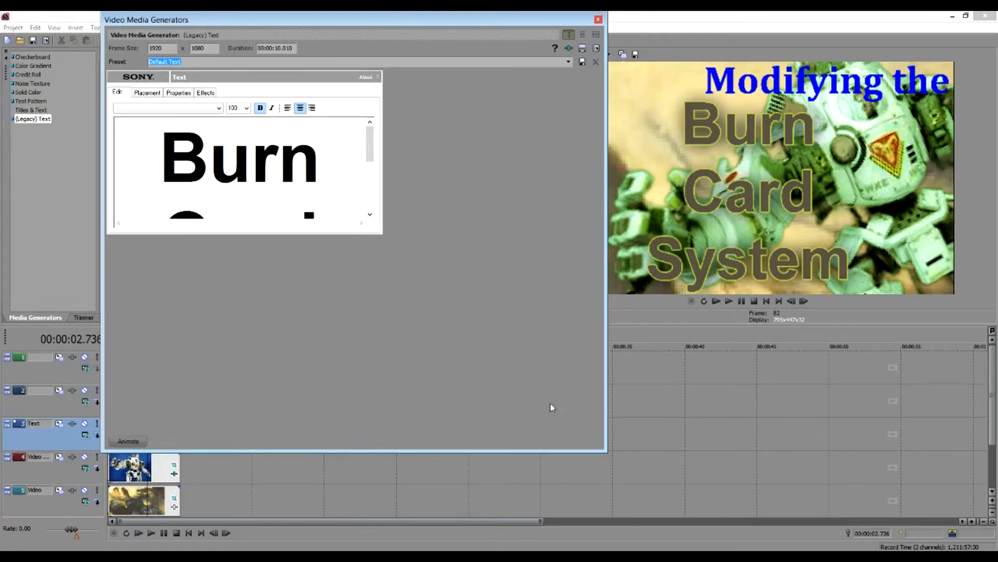
mouse_move(367, 153)
left_mouse_down()
mouse_move(369, 196)
mouse_move(370, 144)
left_mouse_up()
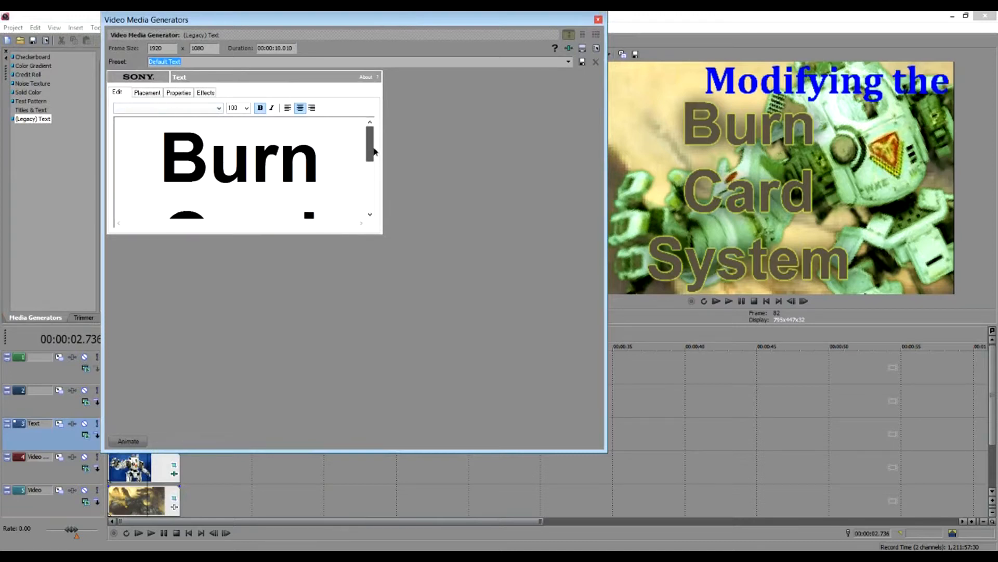
left_click(219, 107)
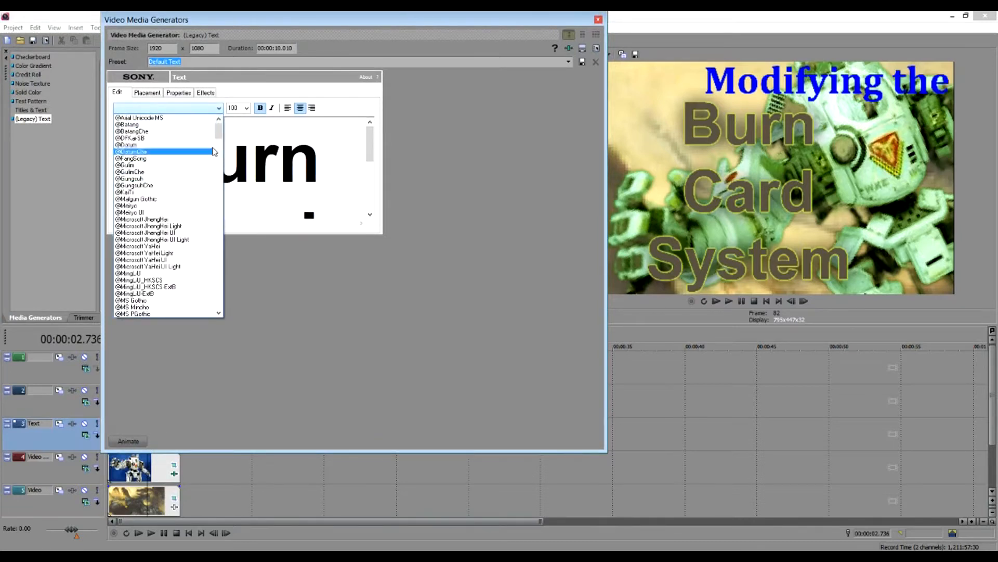
left_click_drag(219, 131, 229, 315)
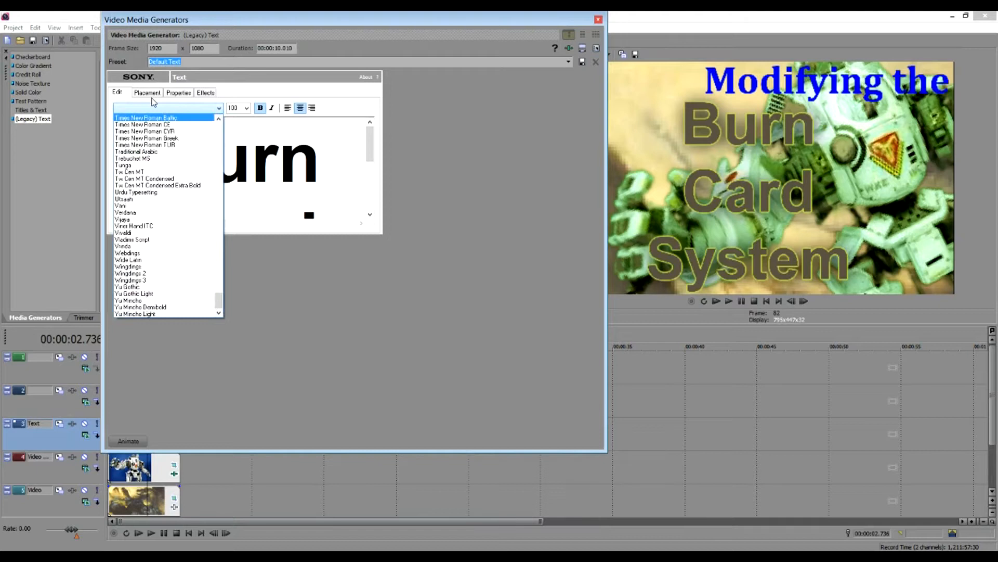
left_click(158, 93)
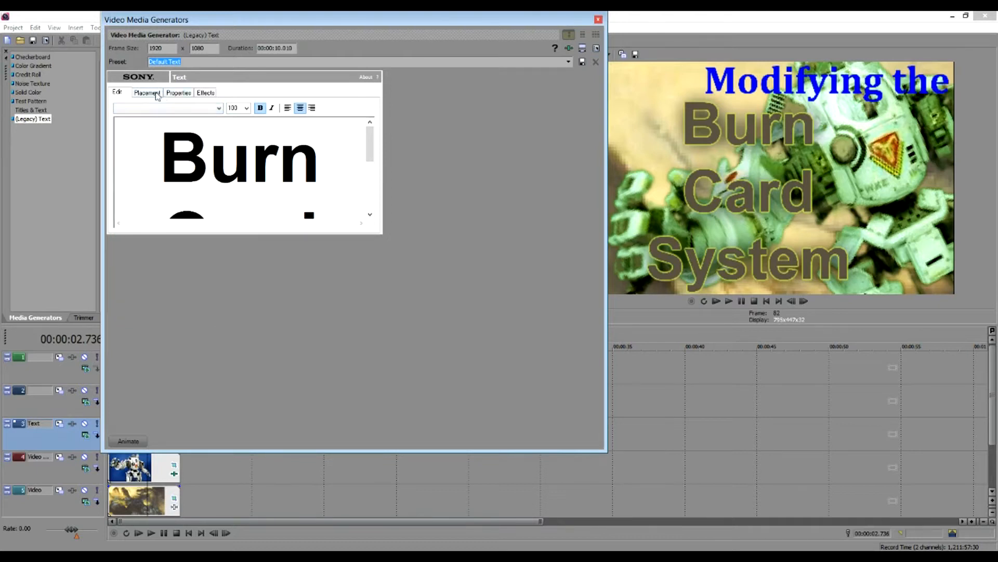
left_click(158, 93)
left_click(180, 94)
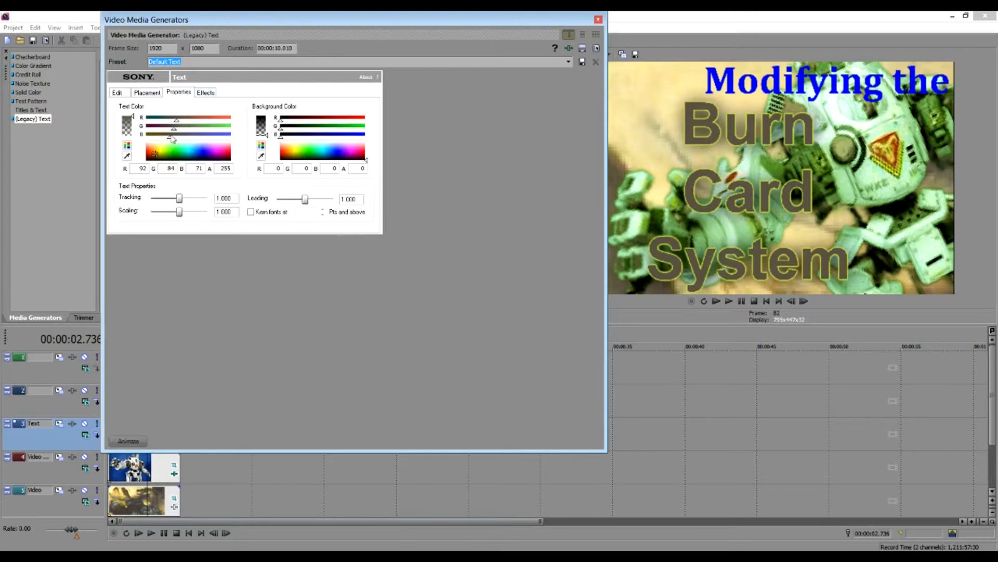
left_click(208, 94)
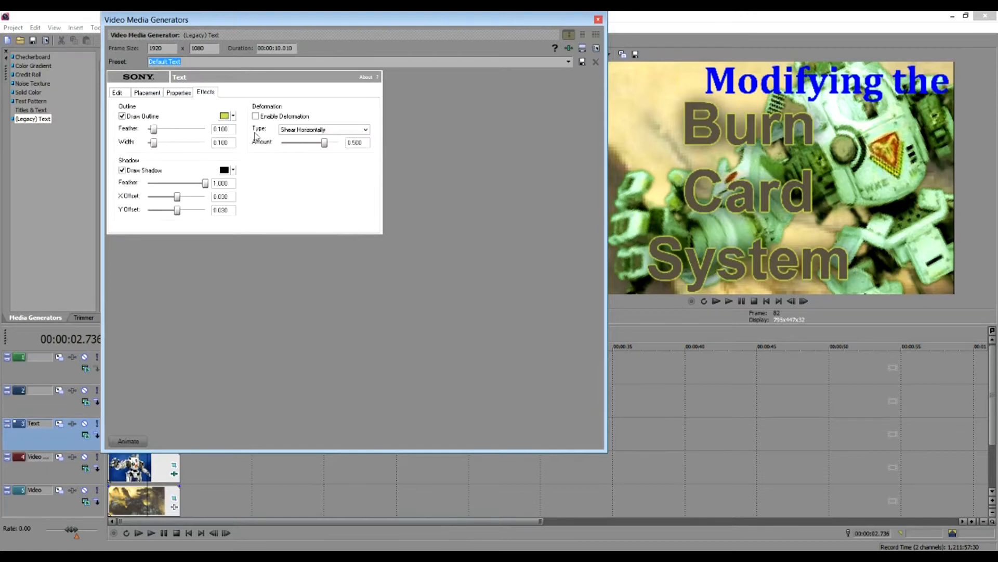
left_click(156, 95)
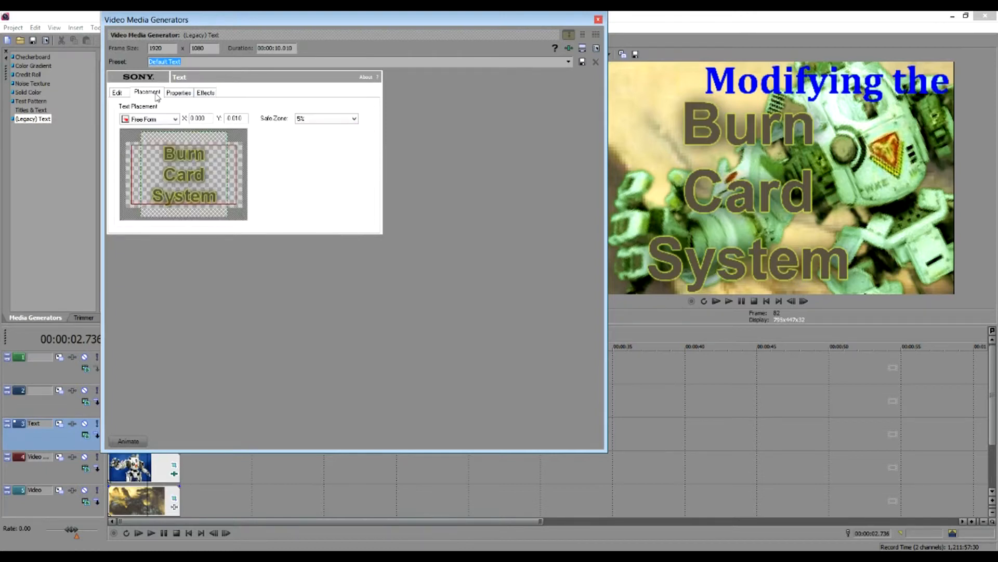
left_click(121, 93)
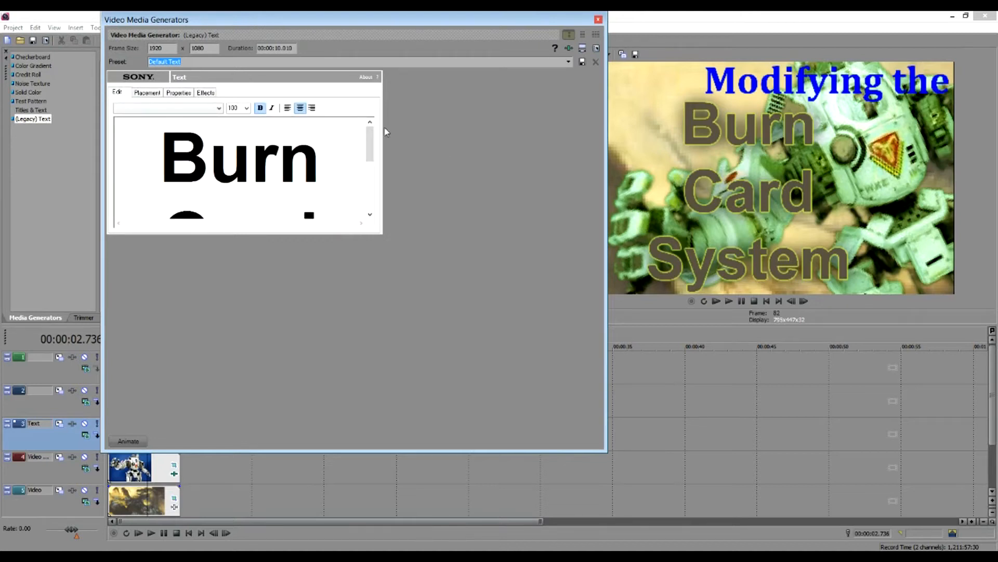
left_click(598, 20)
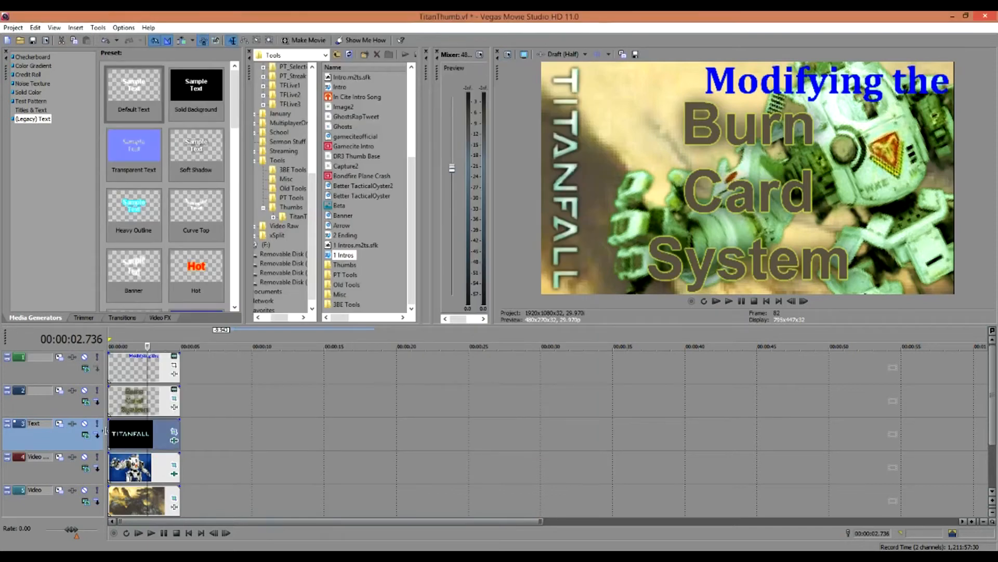
left_click(144, 375)
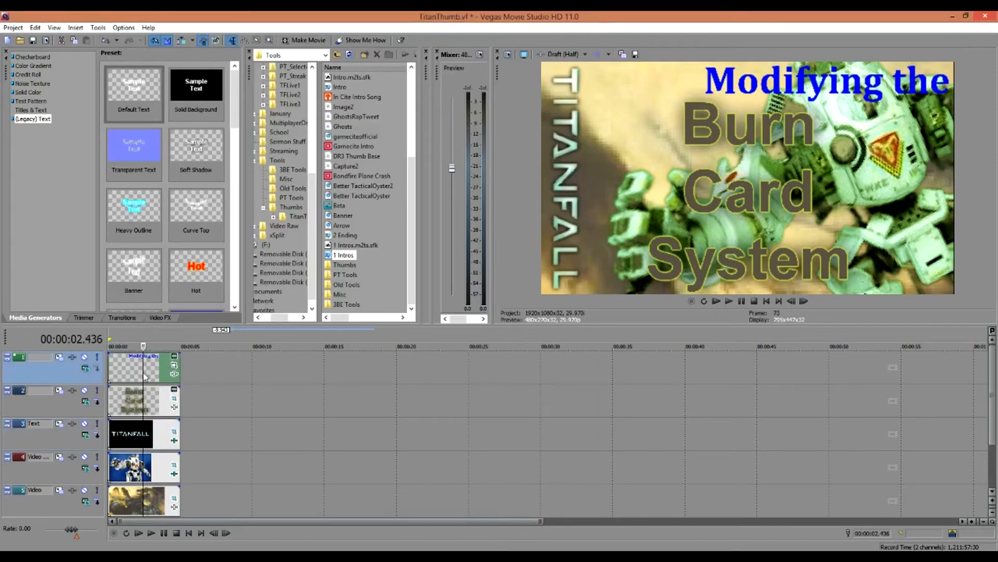
left_click(176, 363)
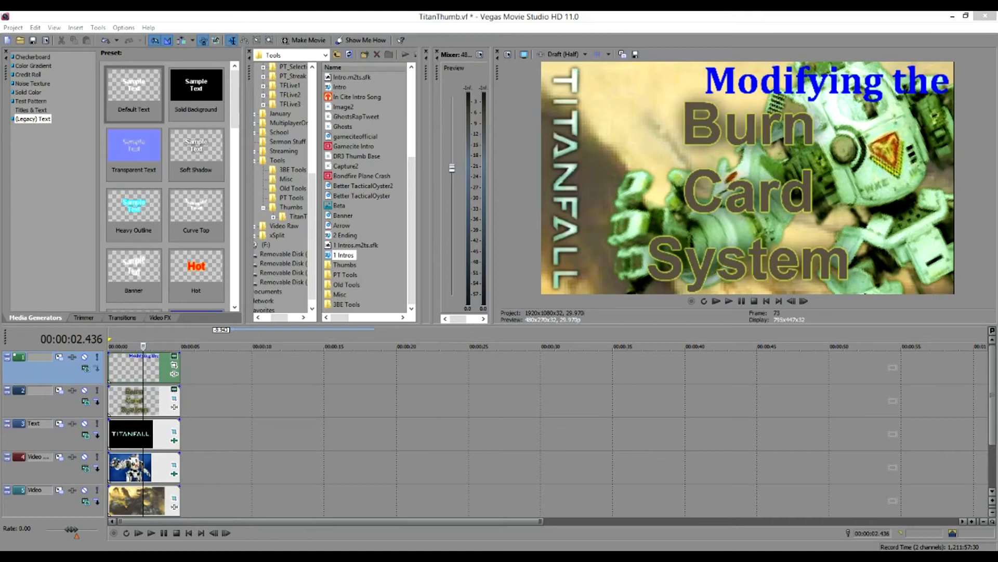
left_click_drag(0, 45, 519, 20)
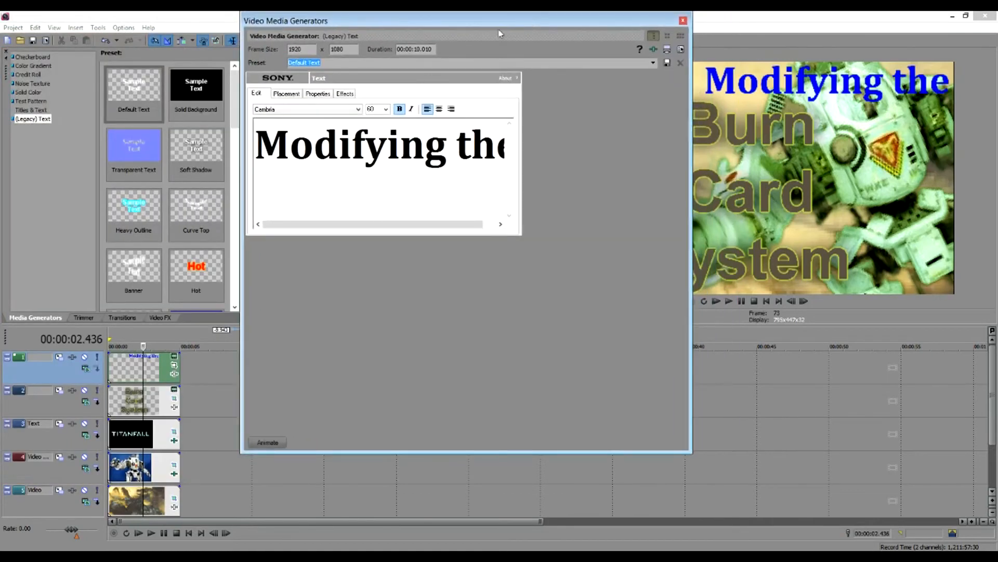
left_click(287, 94)
left_click(328, 95)
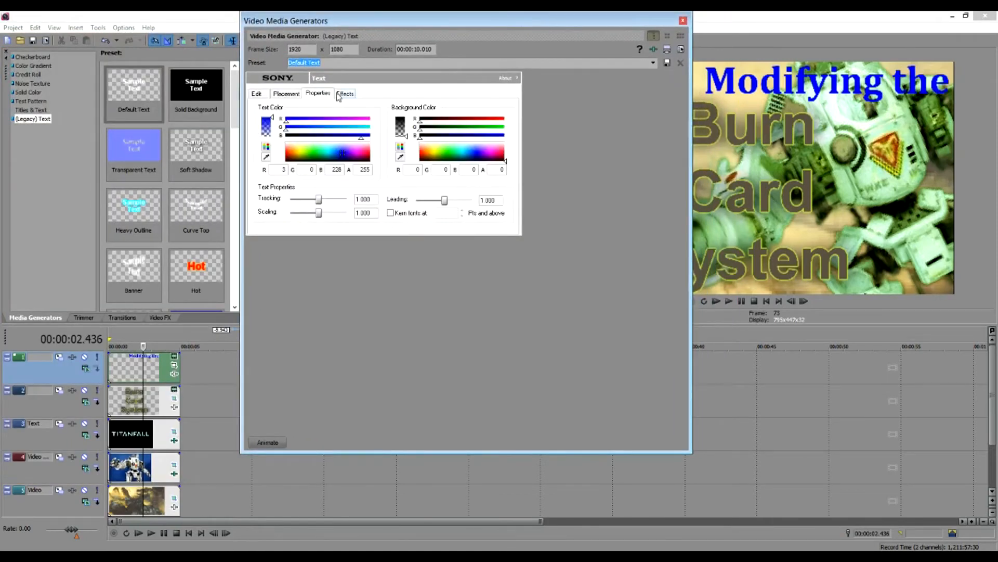
left_click(337, 95)
left_click(683, 21)
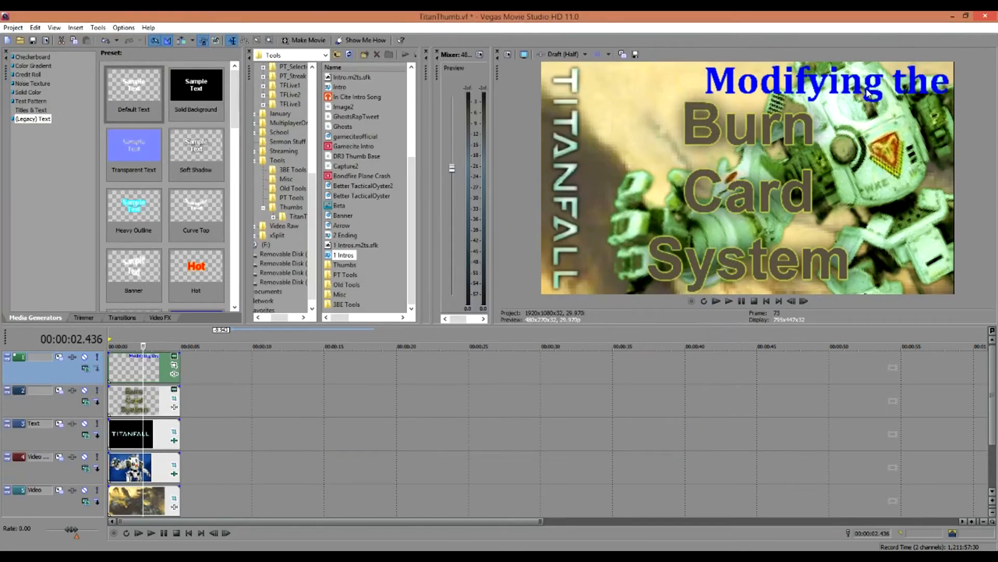
- Eyedrop the 'Burn Card System' text colour from the preview, giving R94 G86 B73
left_click(173, 394)
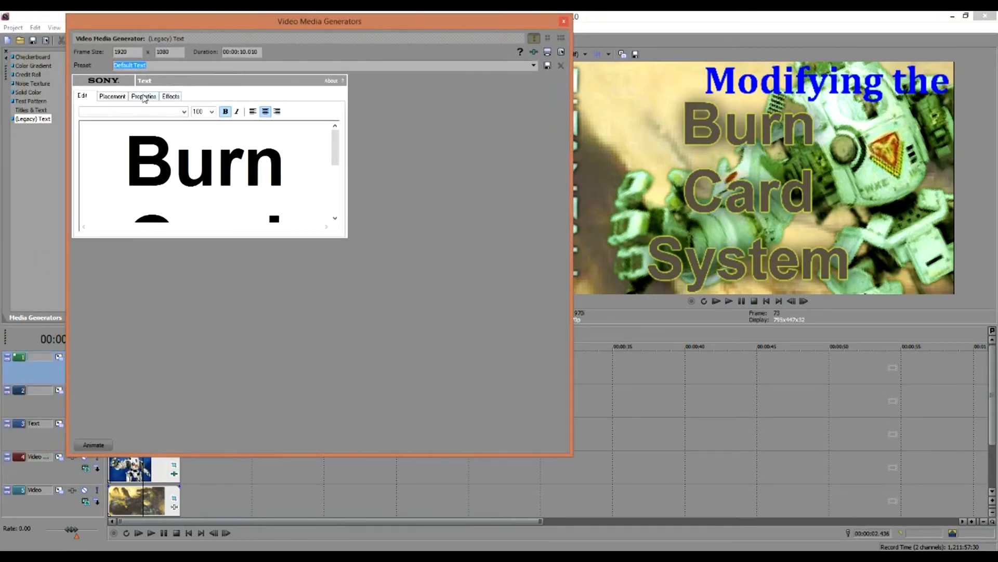
left_click(118, 99)
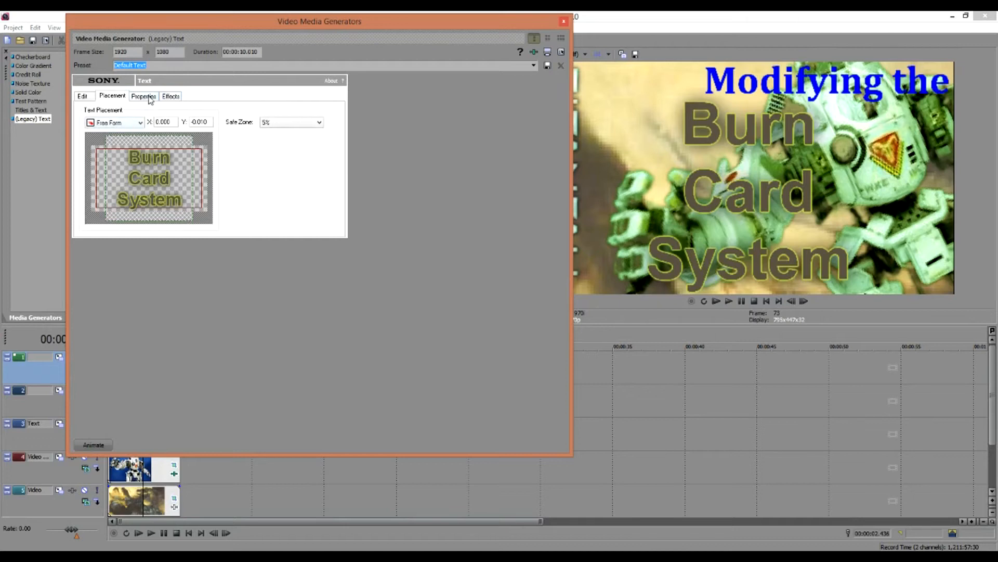
left_click(150, 99)
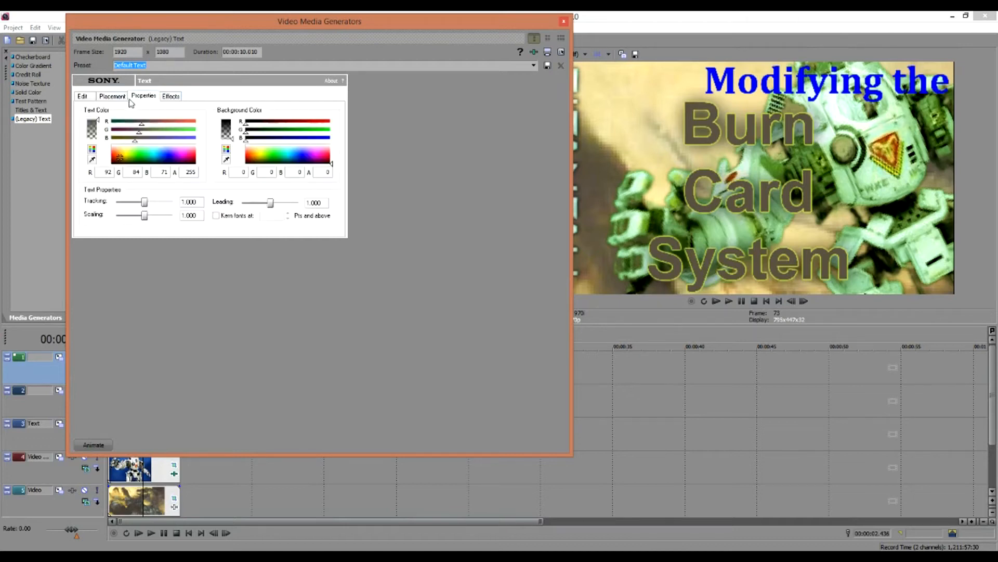
left_click(92, 159)
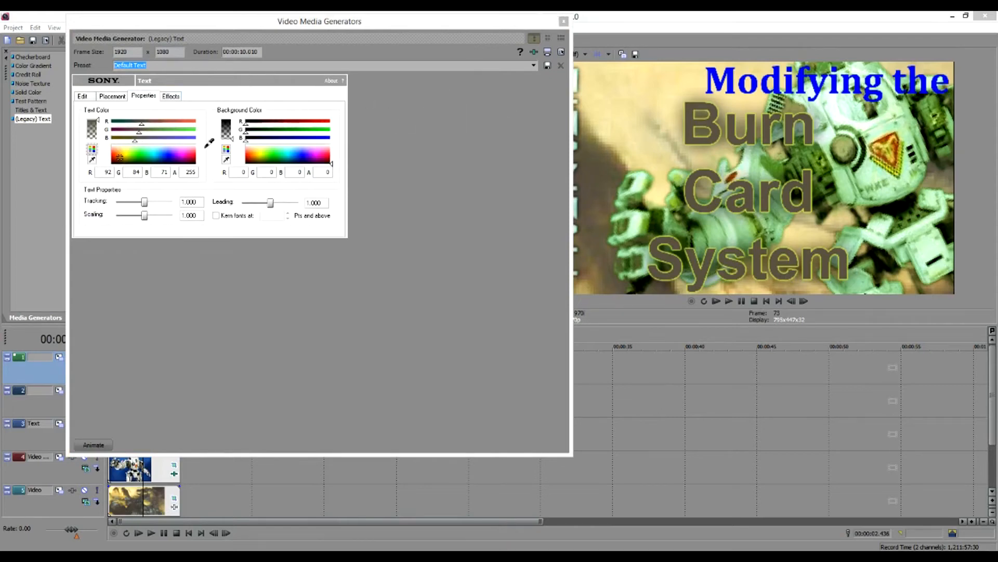
left_click(701, 239)
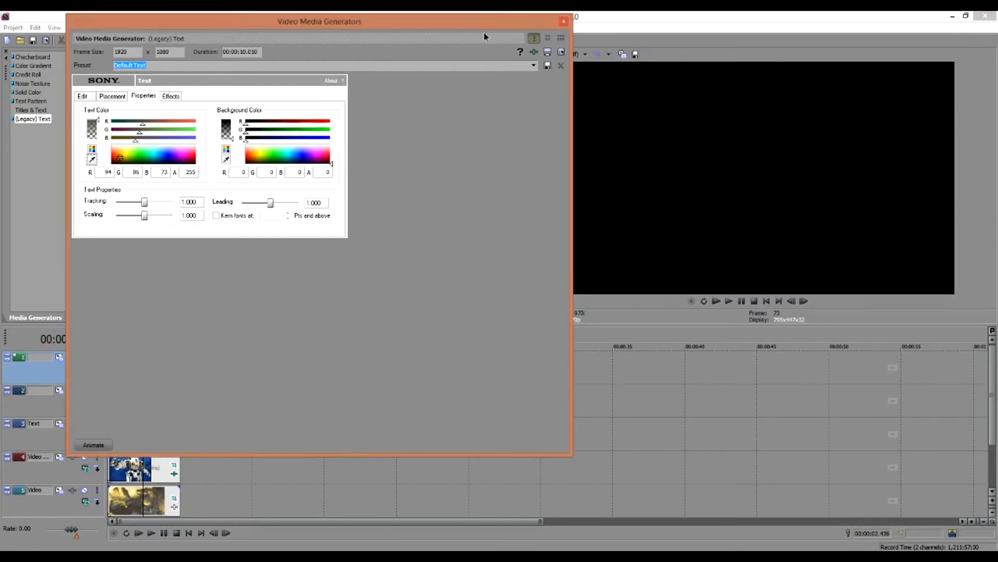
left_click(563, 23)
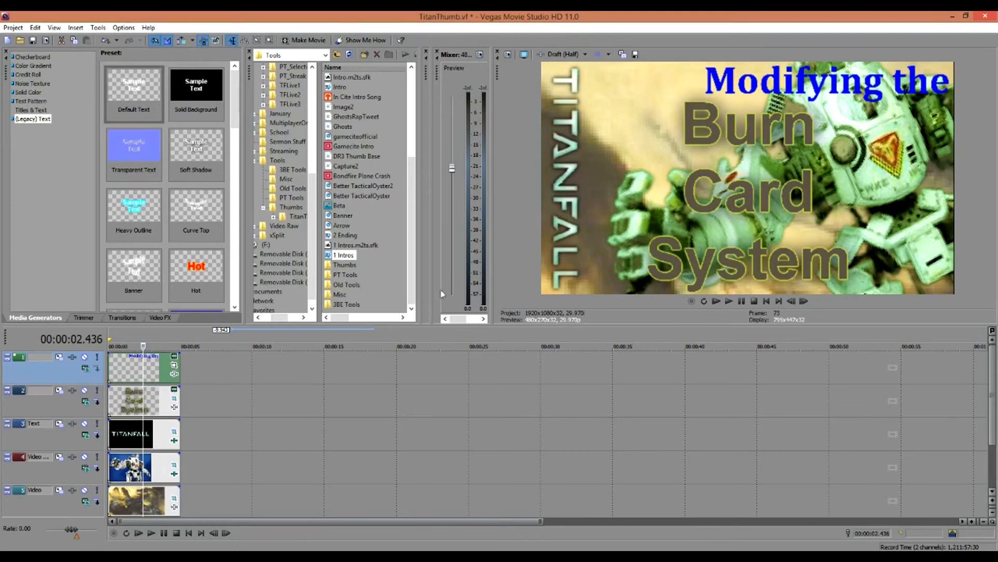
- Mute tracks 1 and 2 to hide the 'Modifying the' and 'Burn Card System' titles
left_click(13, 27)
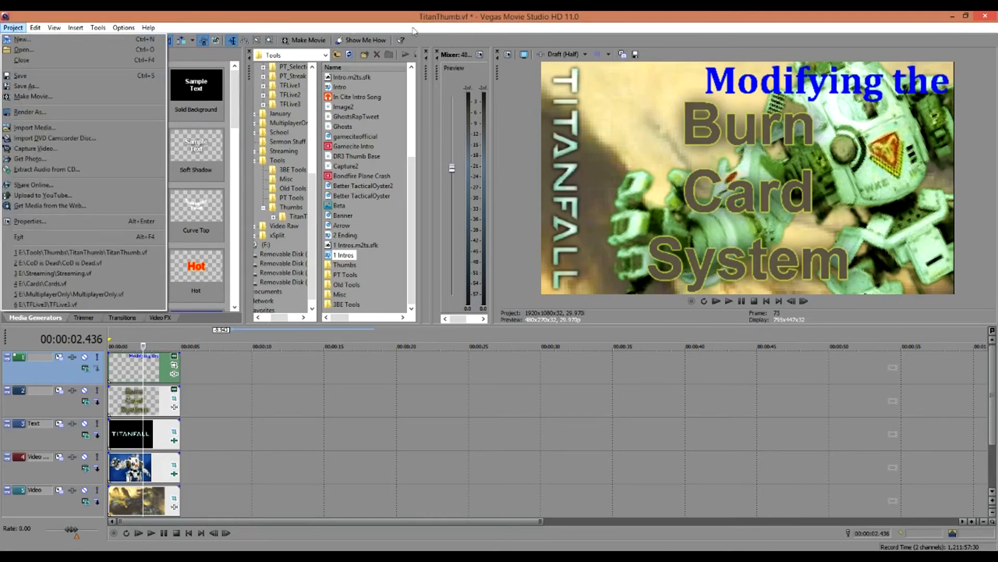
left_click(85, 363)
left_click(84, 359)
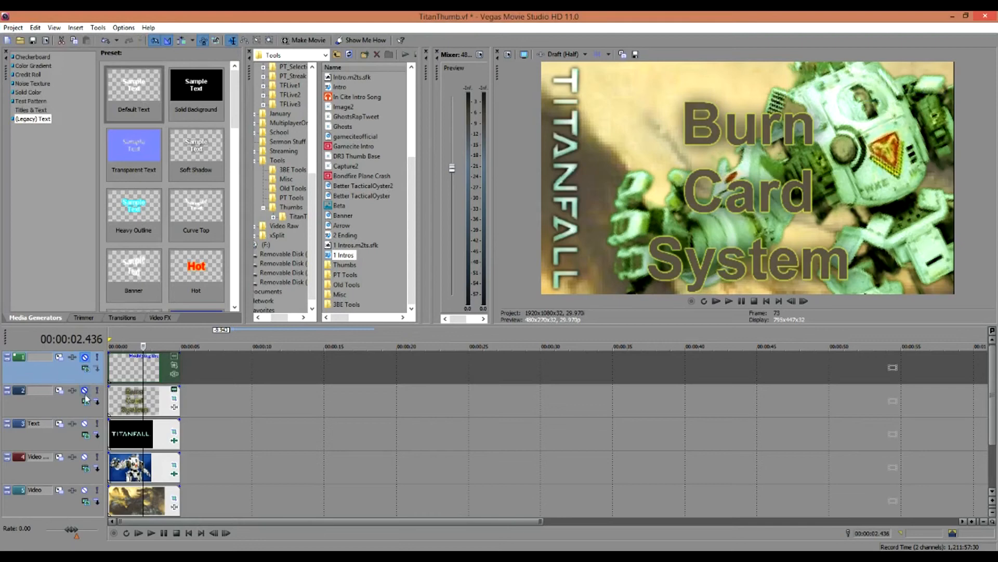
left_click(84, 391)
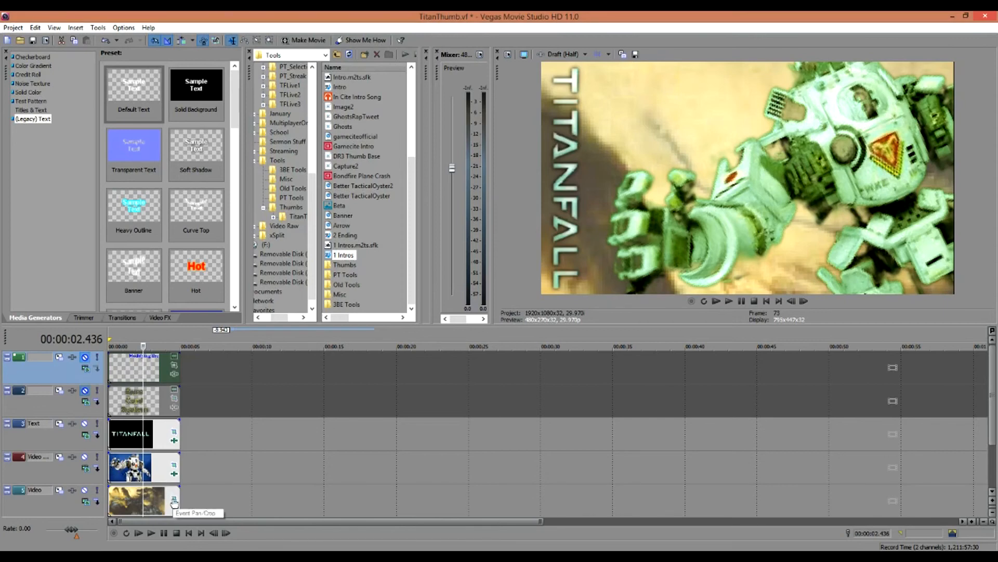
left_click(174, 509)
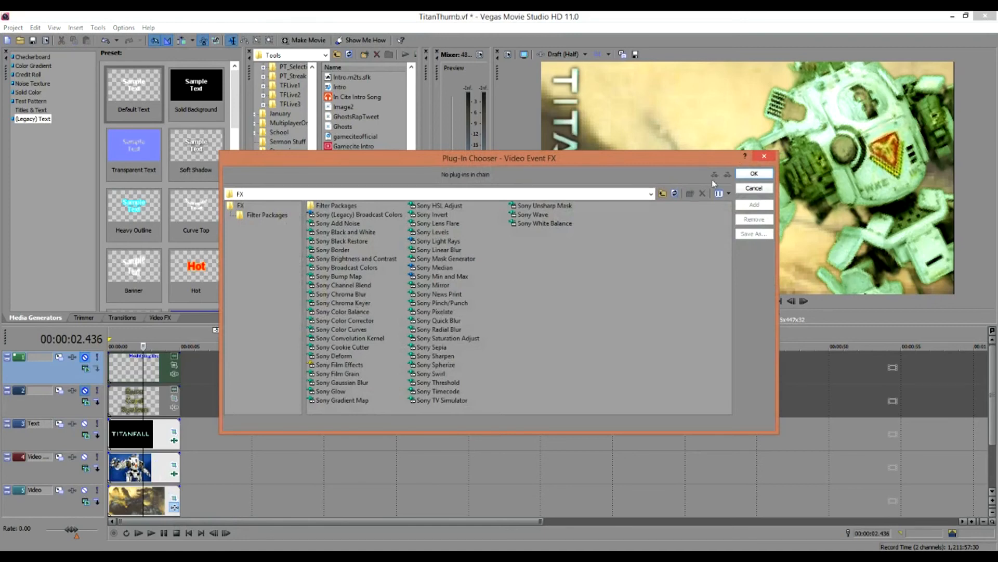
left_click(763, 156)
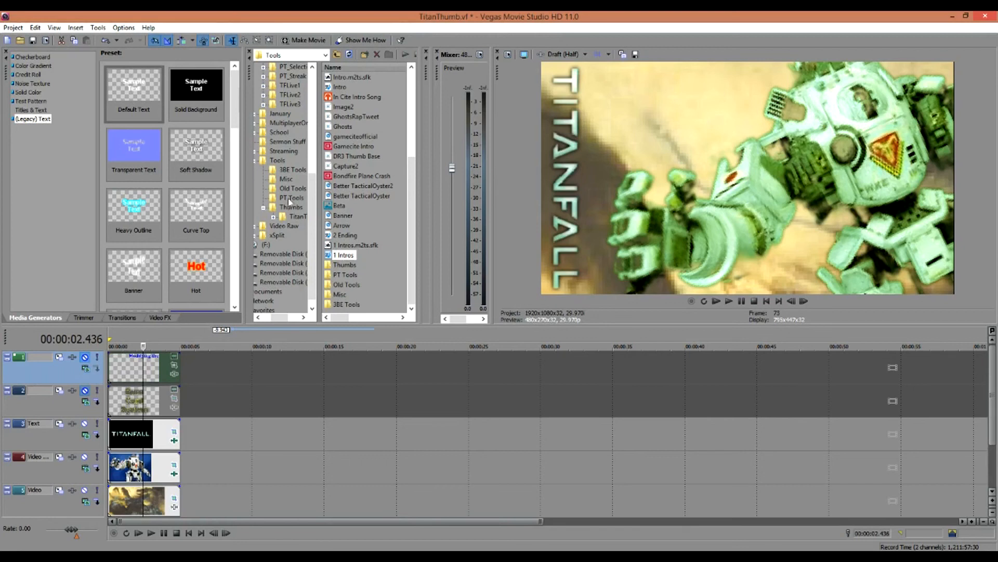
mouse_move(312, 193)
left_mouse_down()
mouse_move(314, 170)
mouse_move(310, 192)
left_mouse_up()
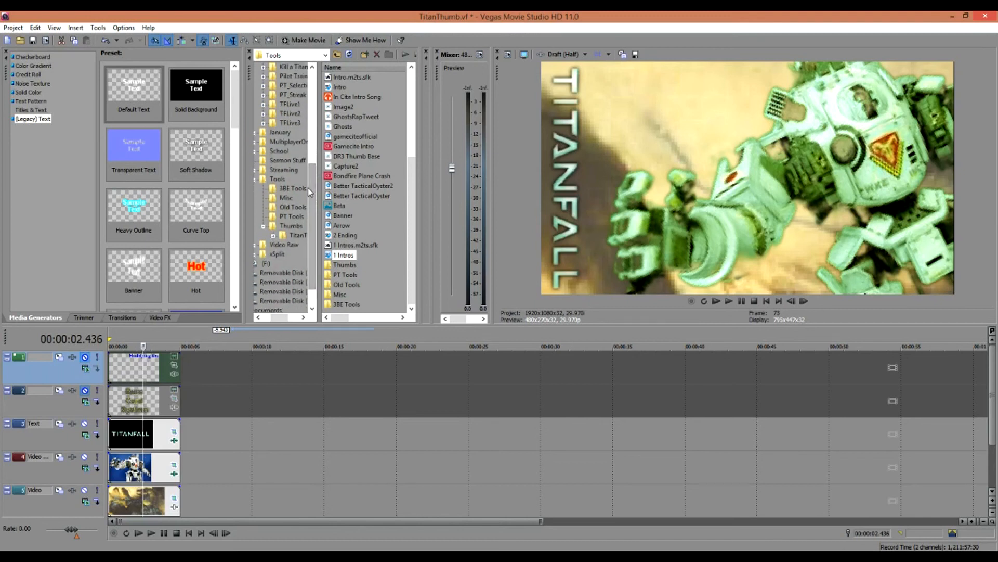